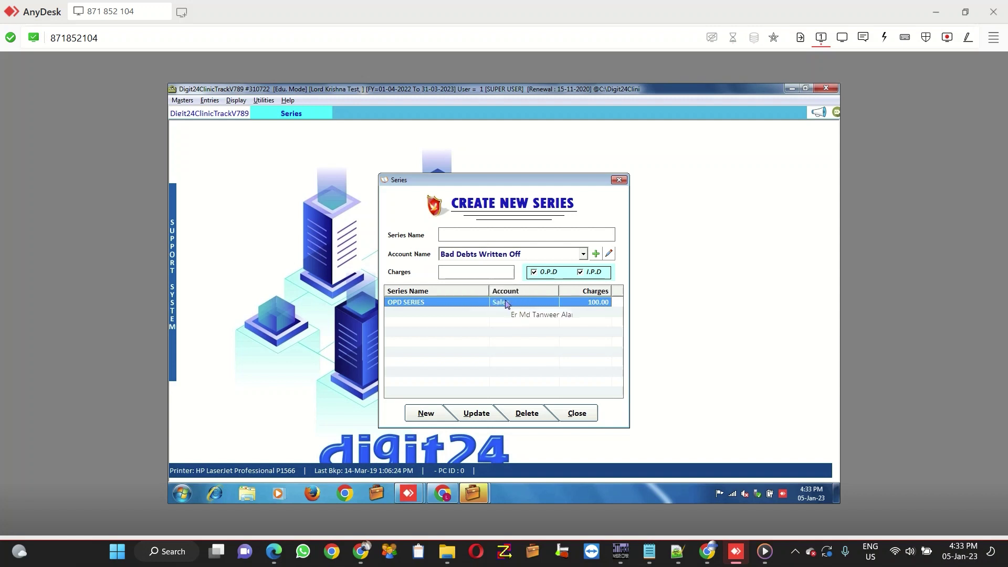
# Step: Load the OPD SERIES row (Sales account, 100.00 charges) for editing
pyautogui.doubleClick(507, 303)
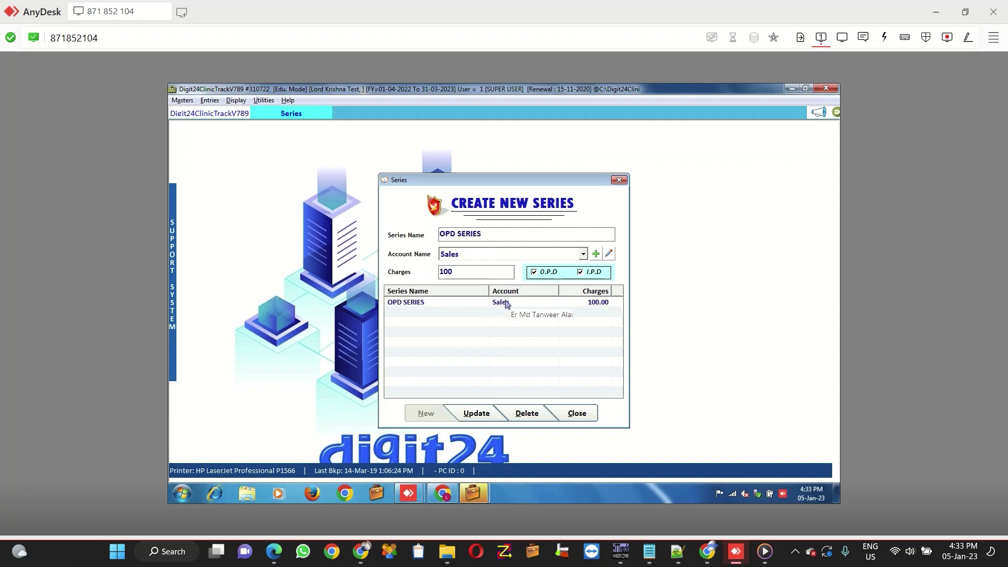
# Step: Change the OPD SERIES charges to 200, confirm the update, and close the series setup
pyautogui.click(462, 271)
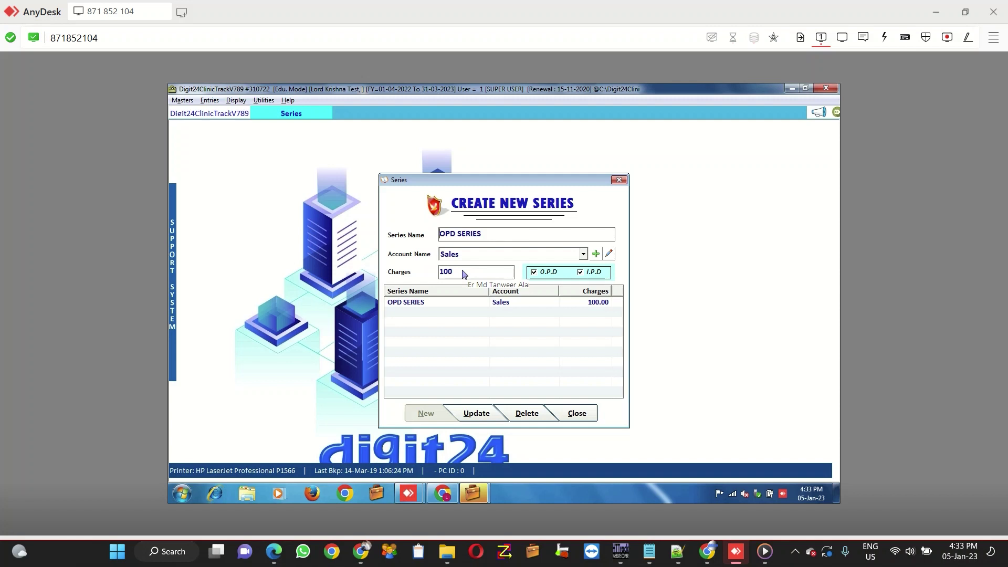
pyautogui.press('BackSpace')
pyautogui.press('BackSpace')
pyautogui.press('BackSpace')
pyautogui.write('200')
pyautogui.press('Return')
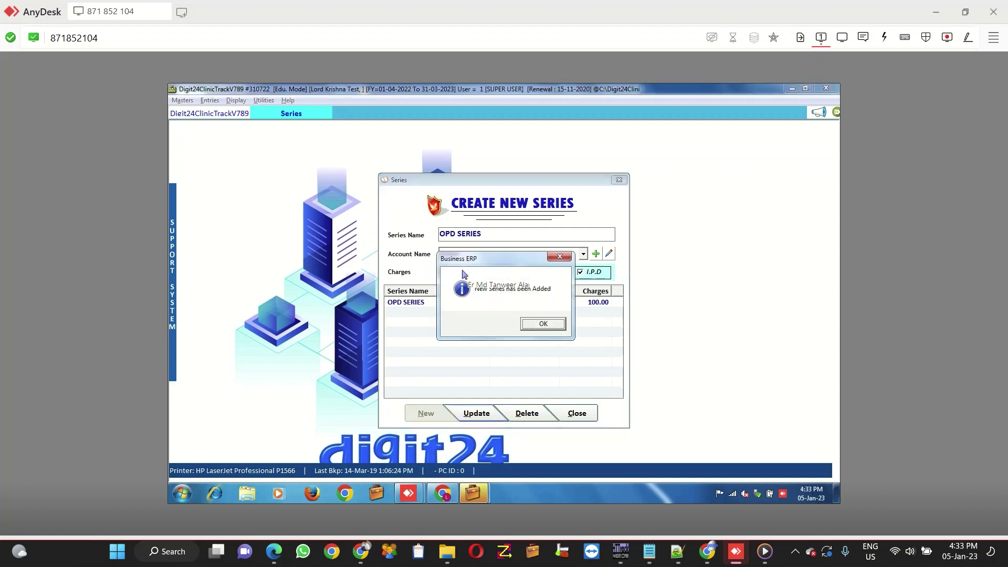
pyautogui.press('Return')
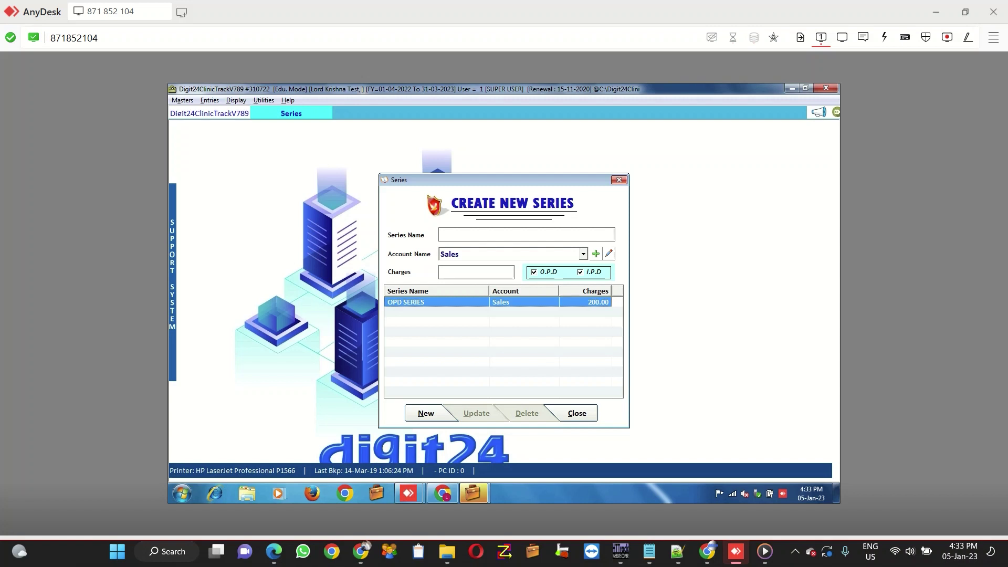
pyautogui.click(619, 179)
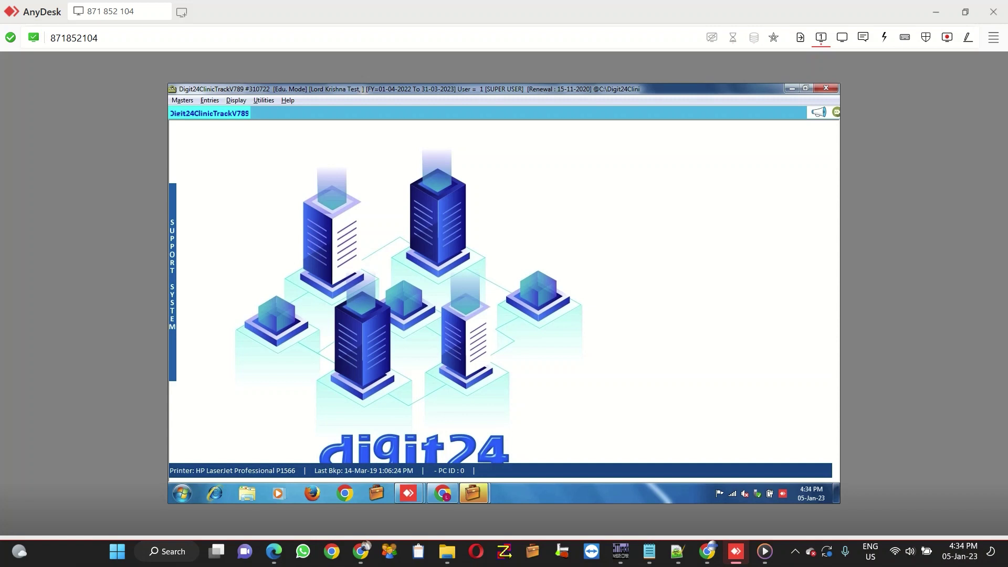
# Step: Start a new O.P.D entry on OPD SERIES, accepting the default date
pyautogui.hotkey('alt', 'e')
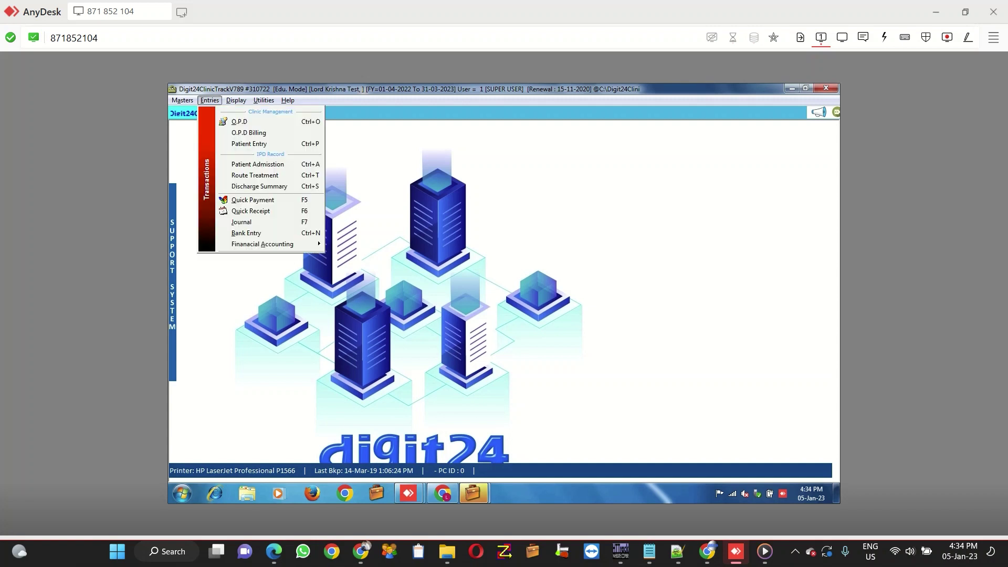
pyautogui.press('Down')
pyautogui.press('Return')
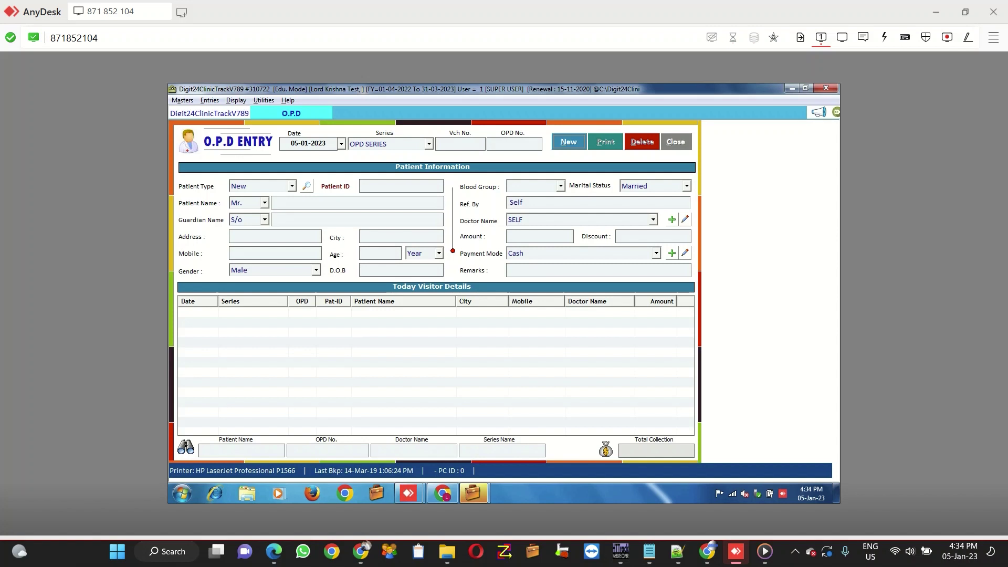
pyautogui.hotkey('alt', 'n')
pyautogui.press('Return')
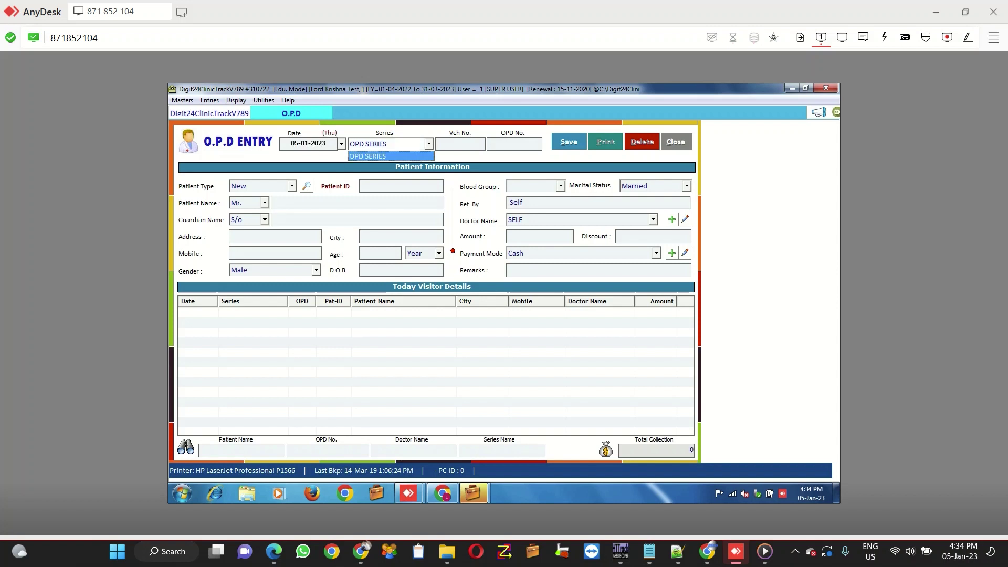
pyautogui.press('Return')
pyautogui.press('Return')
# Step: Enter the patient's name in capitals and the guardian's name
pyautogui.press('Return')
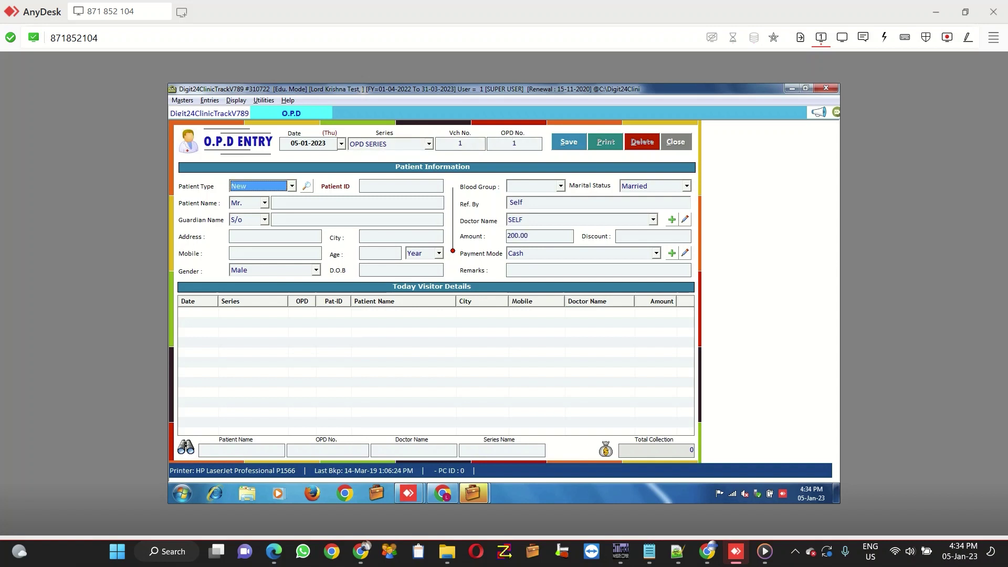
pyautogui.press('Return')
pyautogui.press('Return')
pyautogui.press('Return')
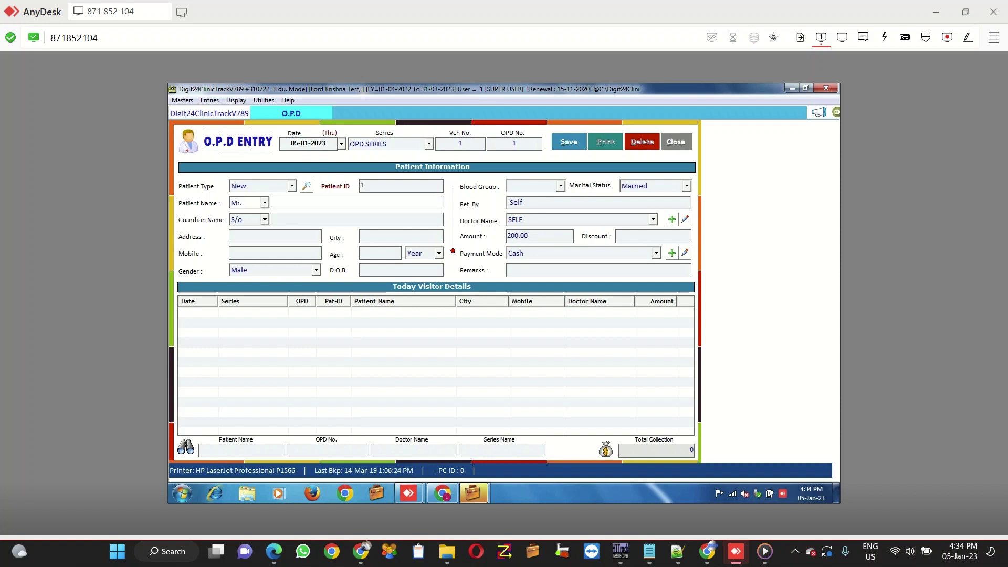
pyautogui.press('Return')
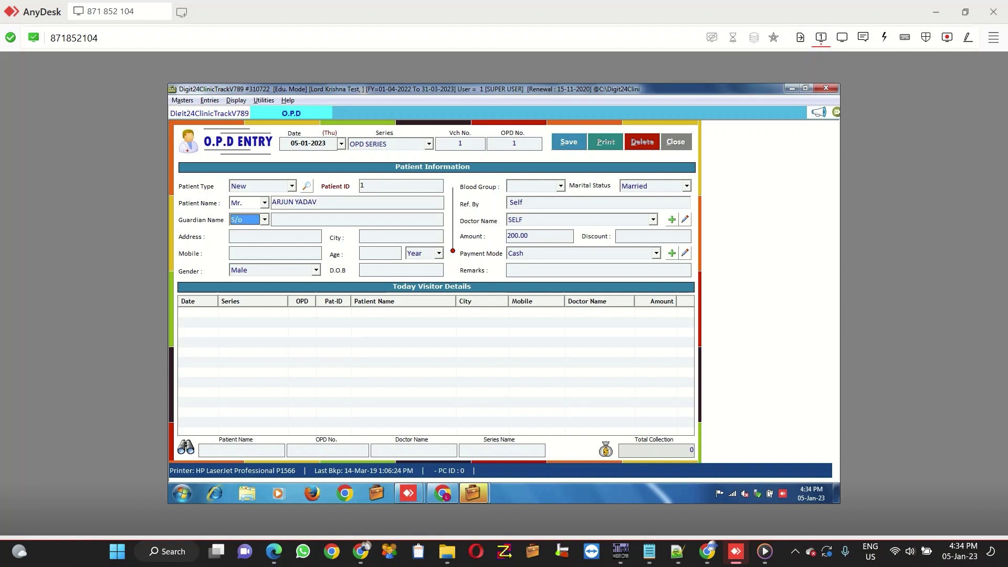
pyautogui.press('Return')
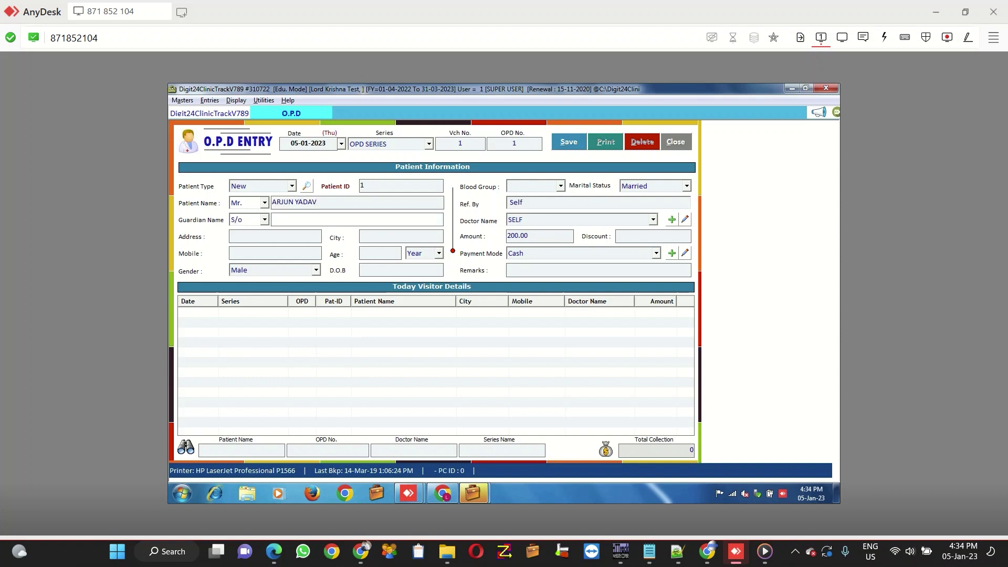
# Step: Fill in the patient's address, city, mobile number and age 26
pyautogui.click(231, 236)
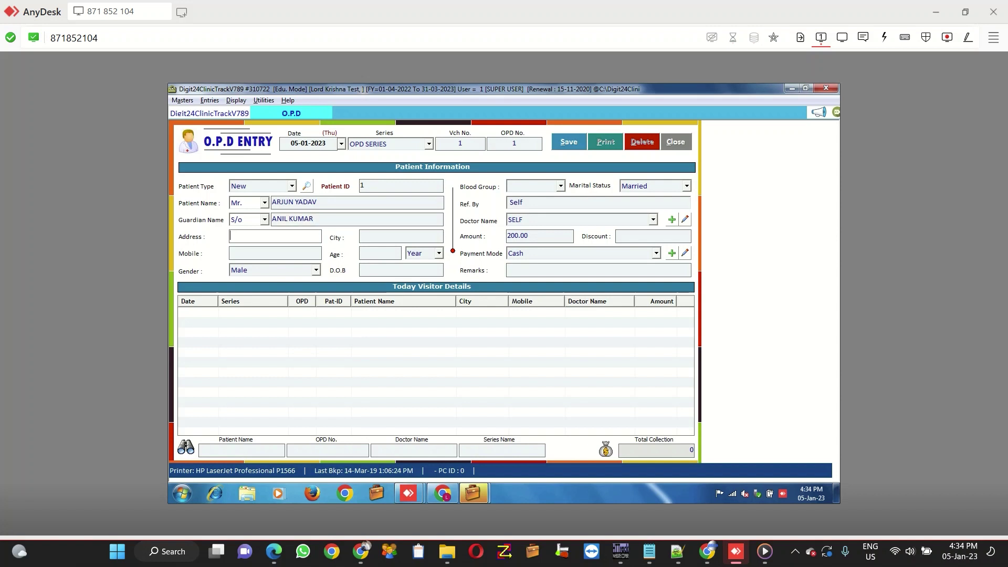
pyautogui.click(401, 237)
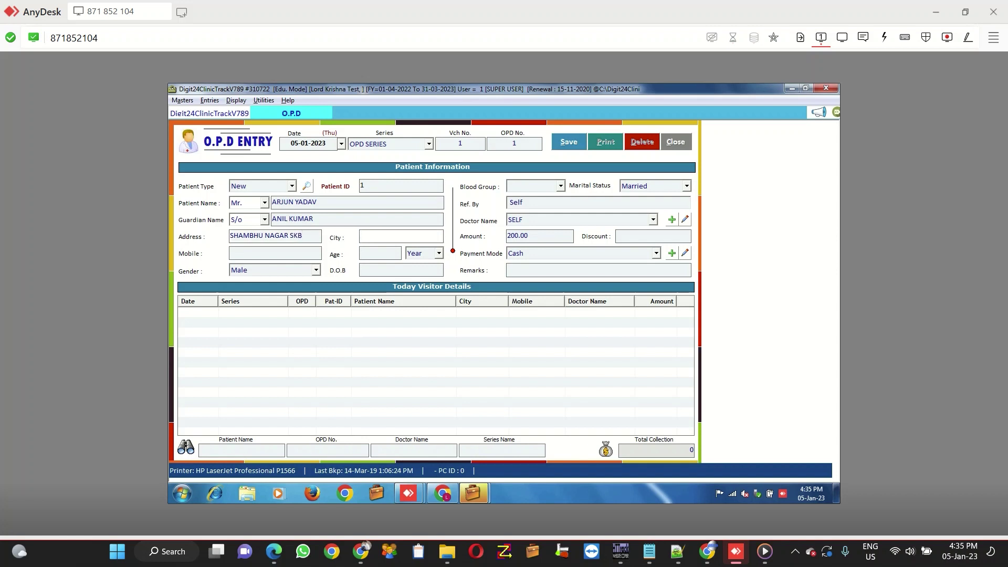
pyautogui.write('SHIKOHABAD')
pyautogui.click(276, 253)
pyautogui.click(379, 253)
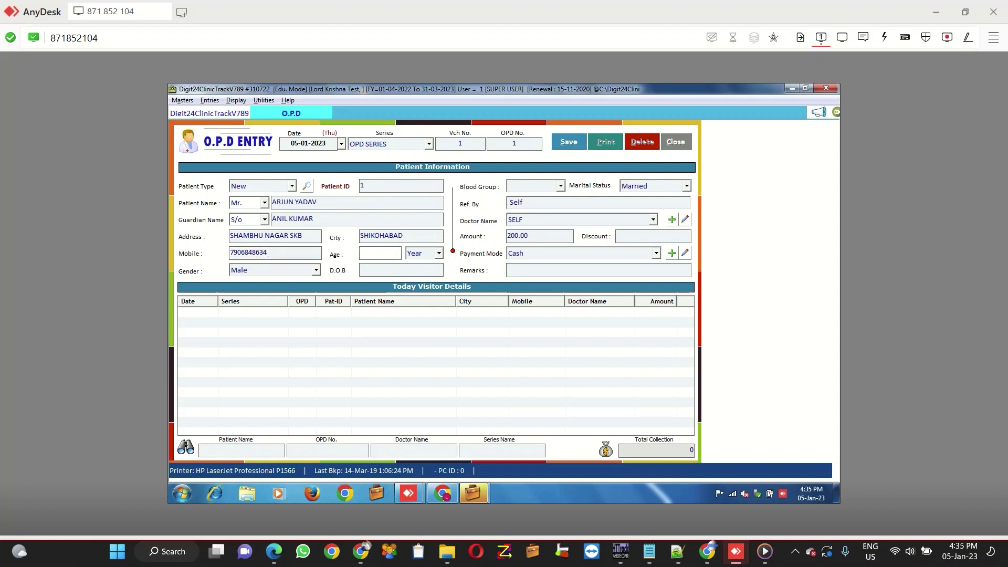
pyautogui.write('26')
pyautogui.press('Tab')
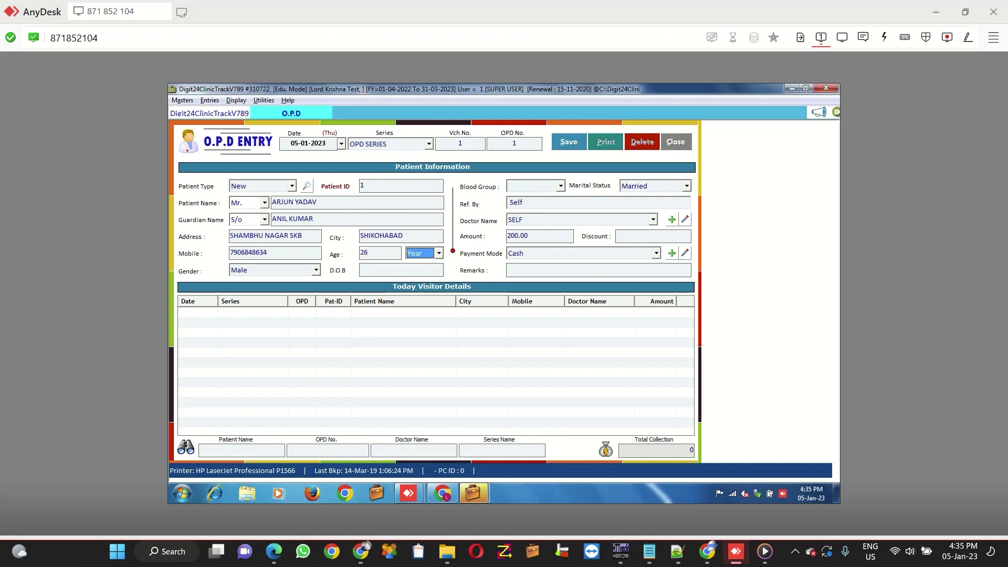
# Step: Keep Year, Male, Married, referral Self, doctor SELF and 200.00, then save the entry
pyautogui.press('Tab')
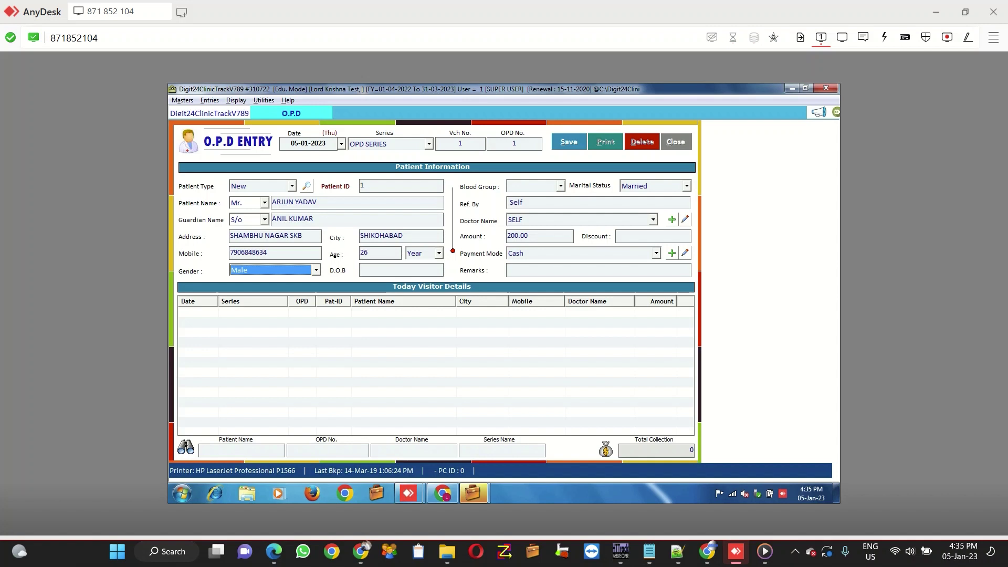
pyautogui.press('Tab')
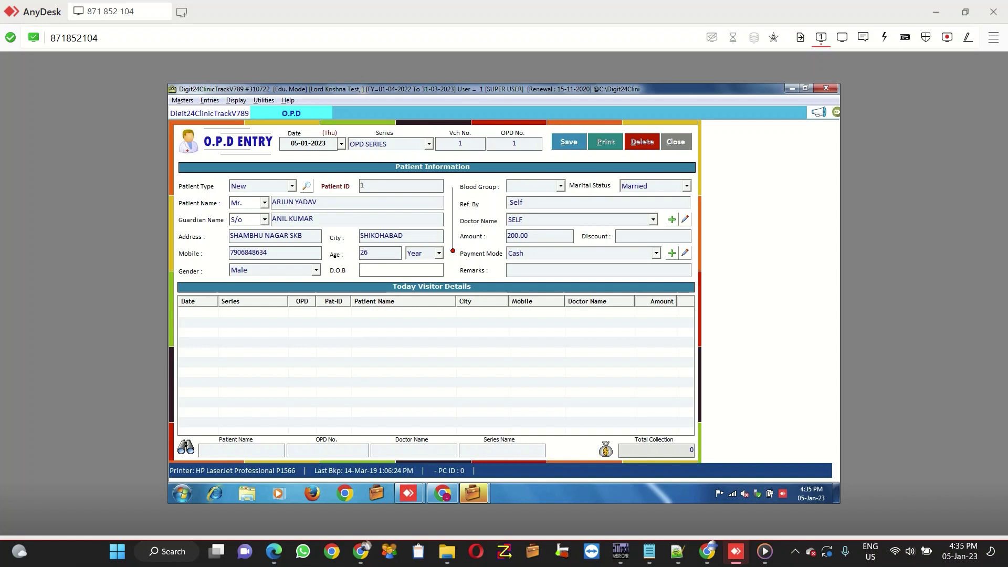
pyautogui.press('Tab')
pyautogui.press('Tab')
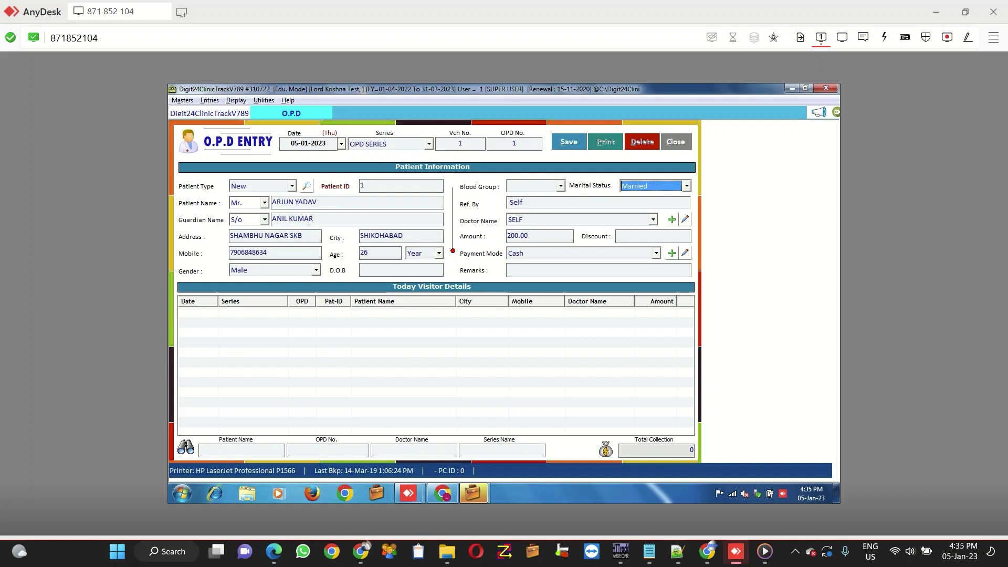
pyautogui.press('Tab')
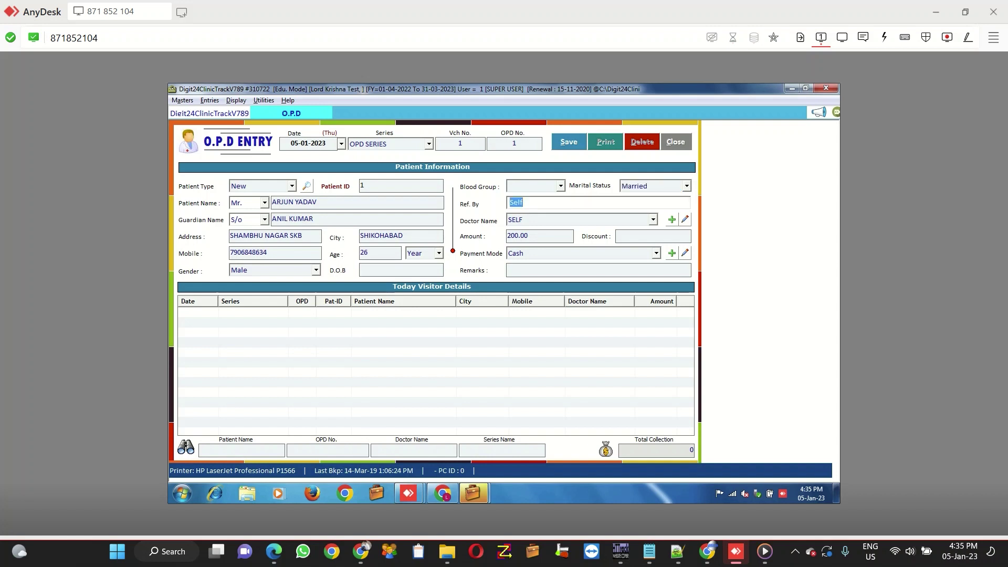
pyautogui.press('Tab')
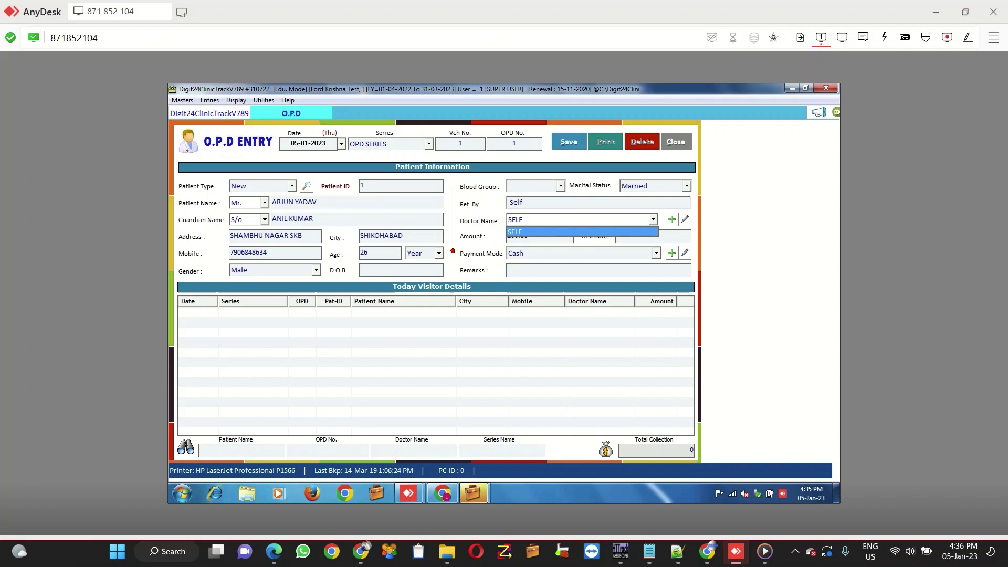
pyautogui.press('Tab')
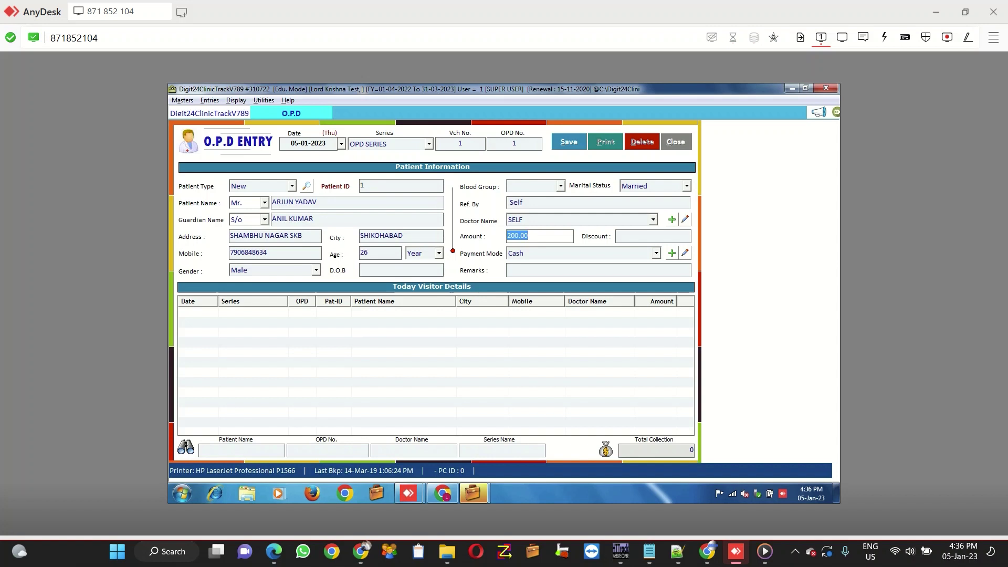
pyautogui.press('Tab')
pyautogui.press('Tab')
pyautogui.press('Tab')
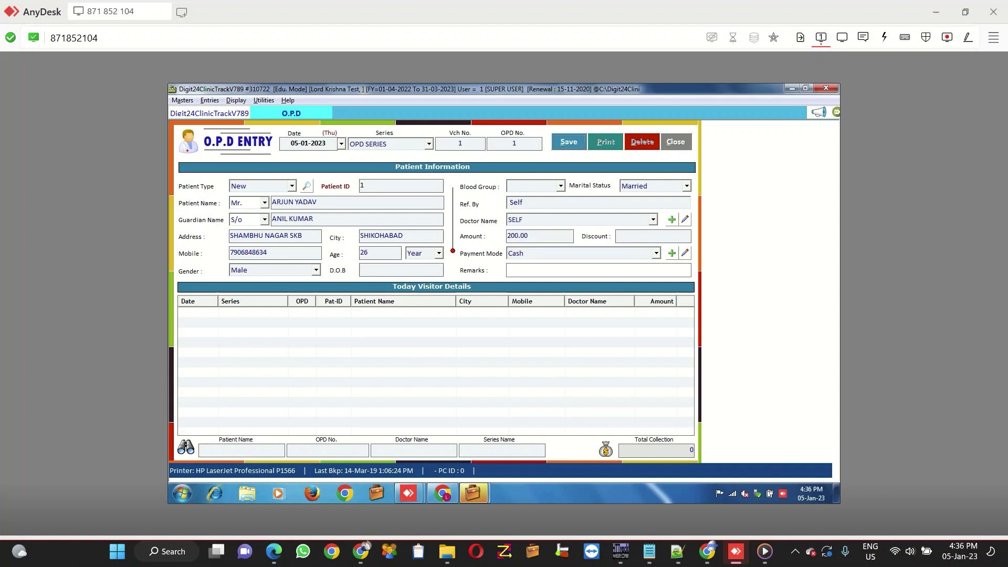
pyautogui.hotkey('alt', 's')
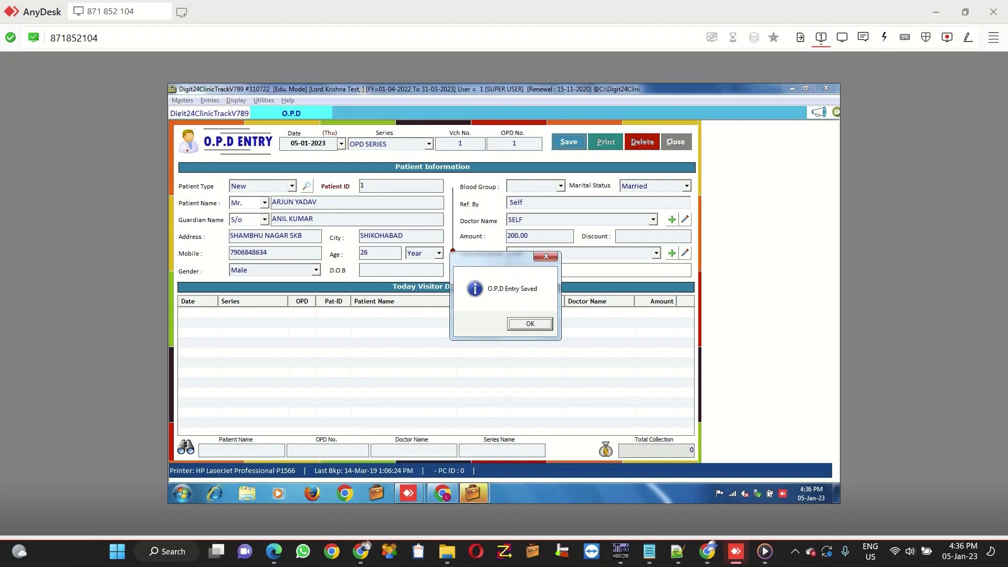
# Step: Acknowledge the 'O.P.D Entry Saved' message so the form clears for the next patient
pyautogui.press('Return')
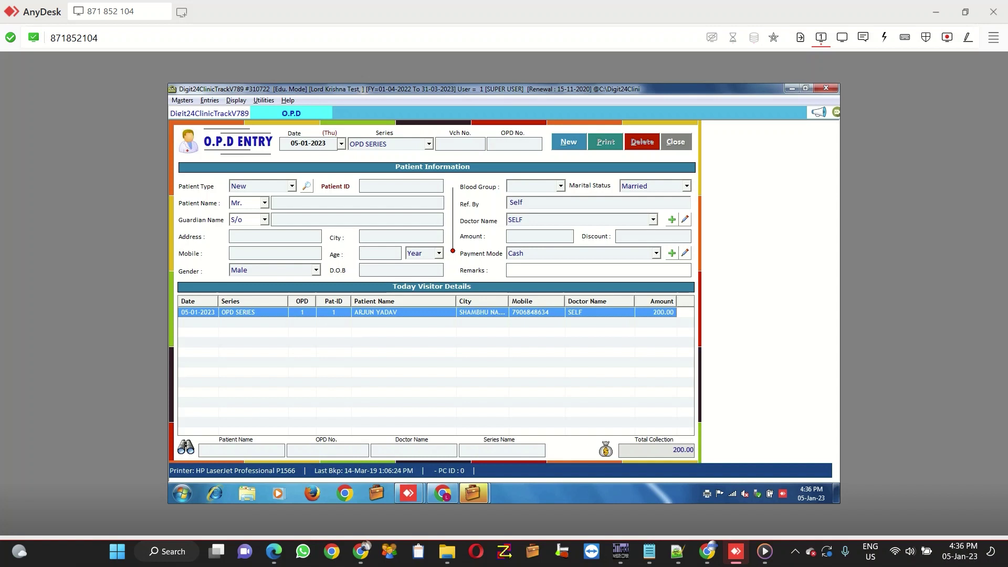
pyautogui.hotkey('alt', 'd')
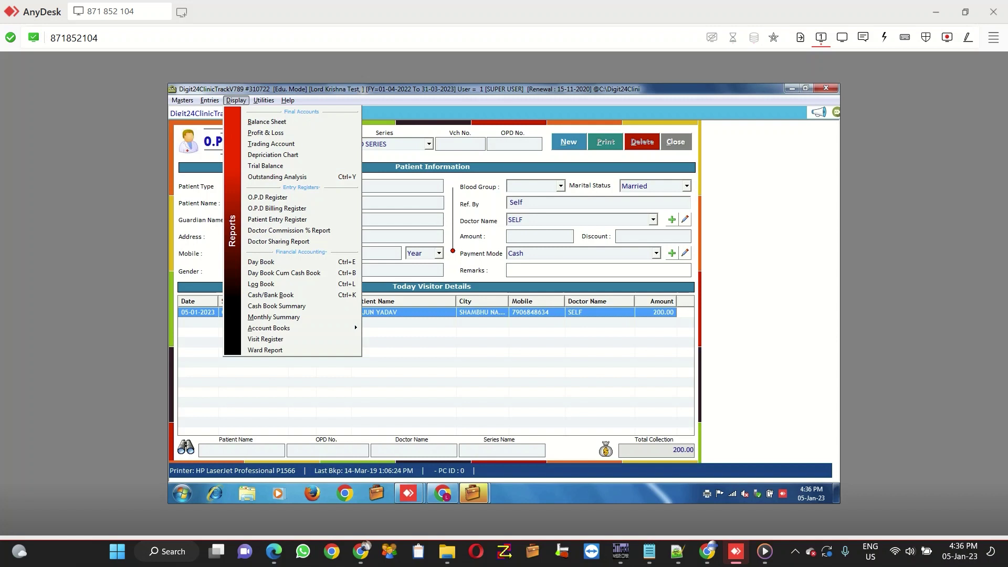
# Step: Open the OPD Register for 05-01-2023 and show it as a print preview
pyautogui.press('Down')
pyautogui.press('Down')
pyautogui.press('Down')
pyautogui.press('Down')
pyautogui.press('Down')
pyautogui.press('Down')
pyautogui.press('Down')
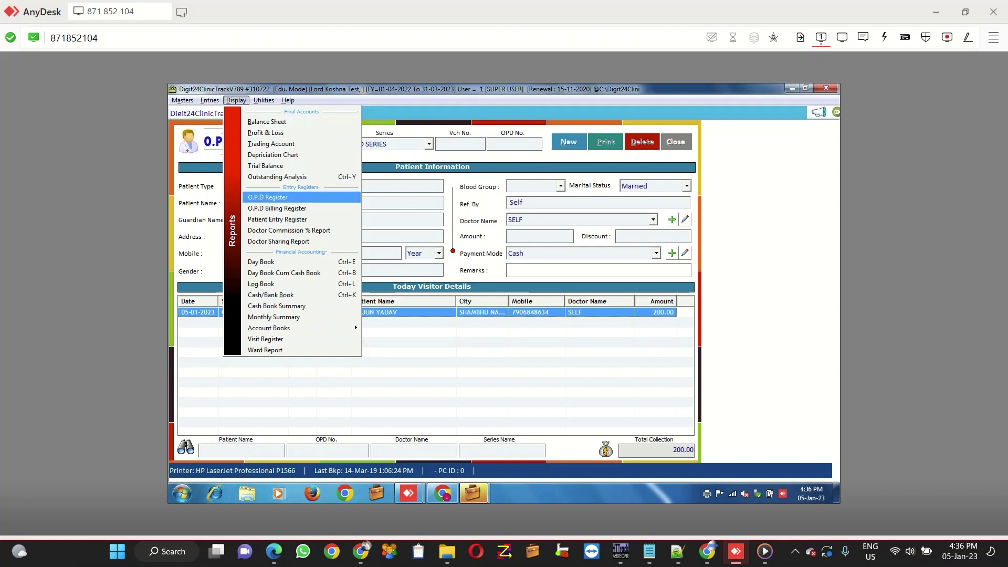
pyautogui.press('Return')
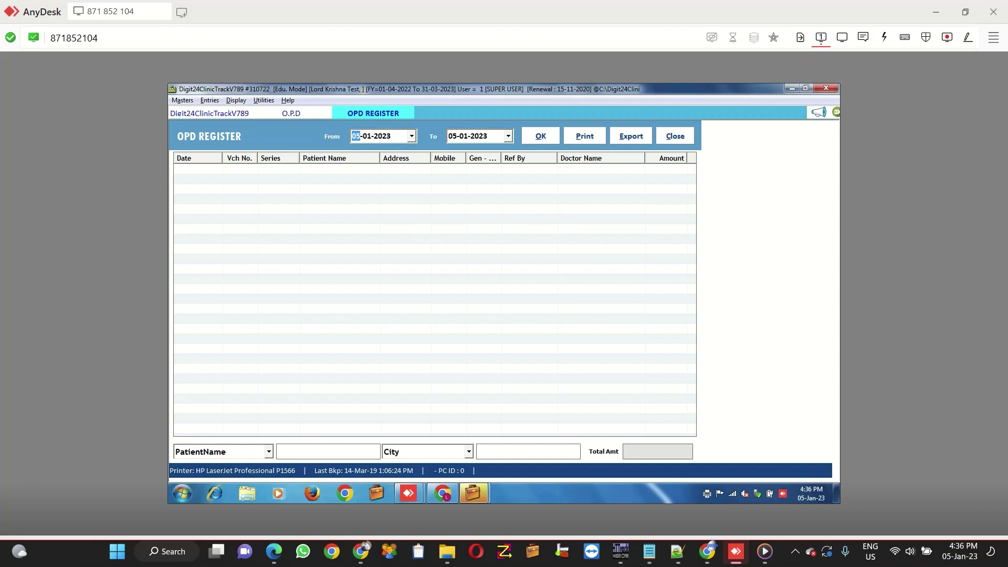
pyautogui.press('Tab')
pyautogui.press('Tab')
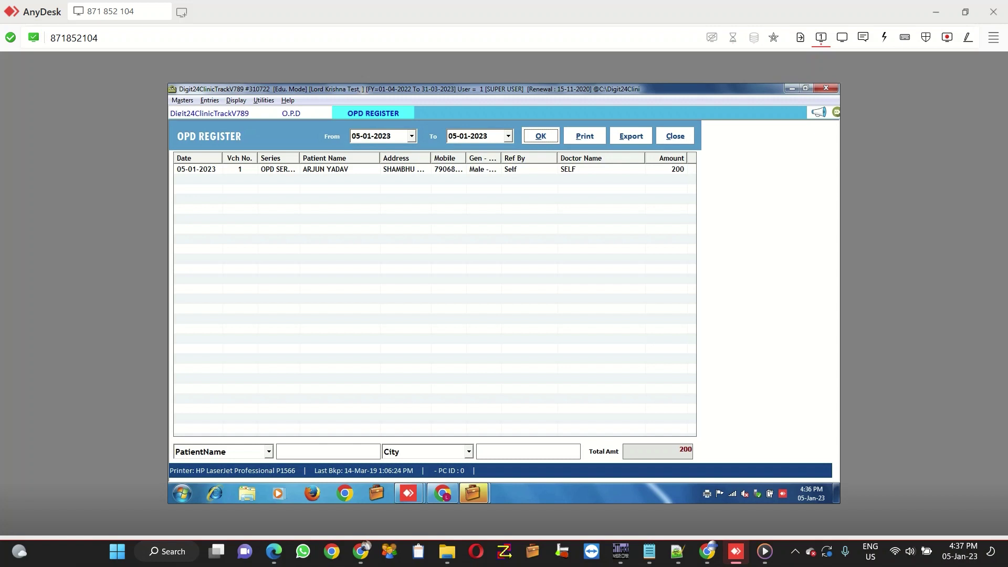
pyautogui.hotkey('alt', 'p')
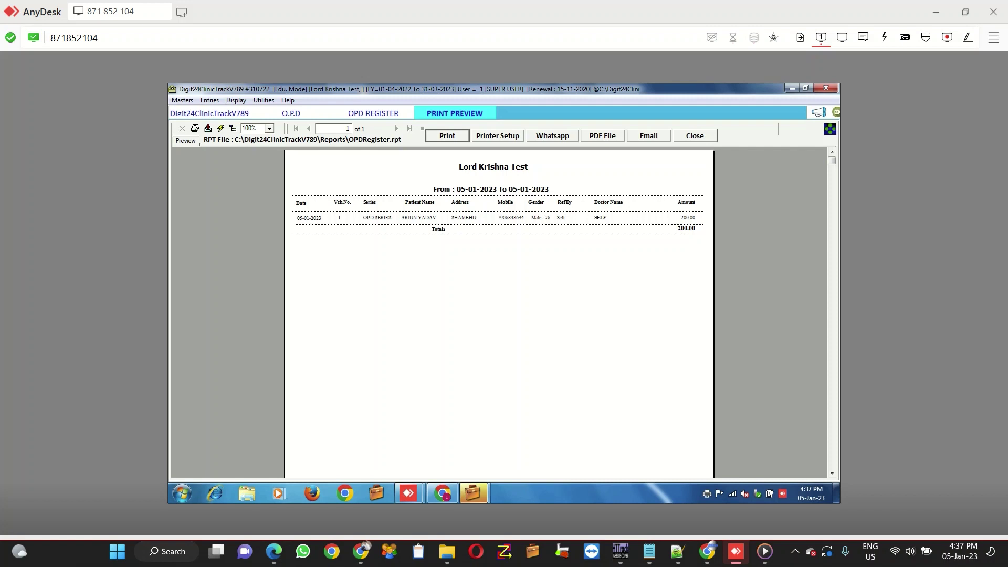
# Step: Close the OPD Register print preview, returning to the blank O.P.D Entry form
pyautogui.hotkey('alt', 'c')
pyautogui.hotkey('alt', 'c')
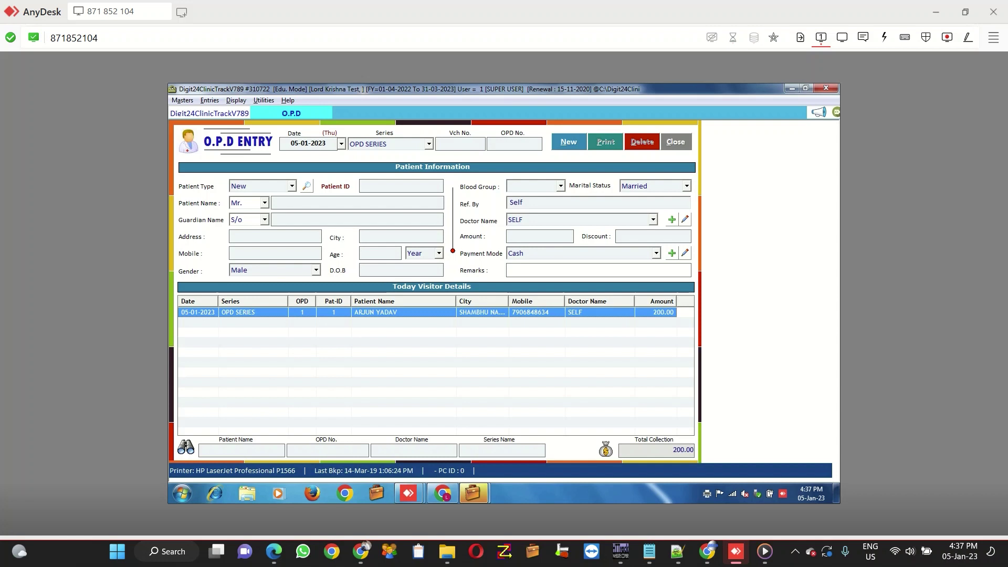
pyautogui.hotkey('alt', 'u')
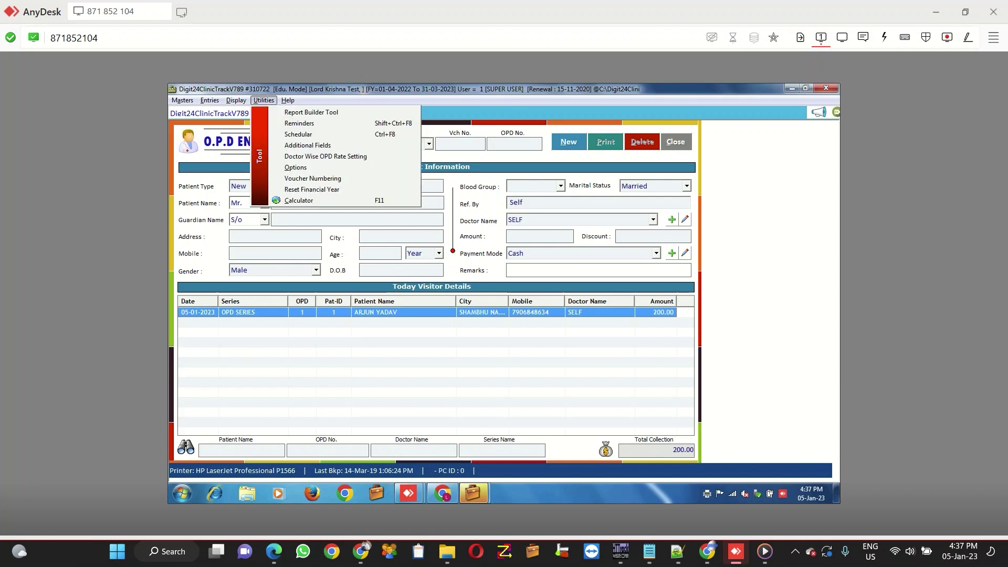
# Step: Open Utilities > Options, where receipt printing after patient entry is Dont Print
pyautogui.press('Right')
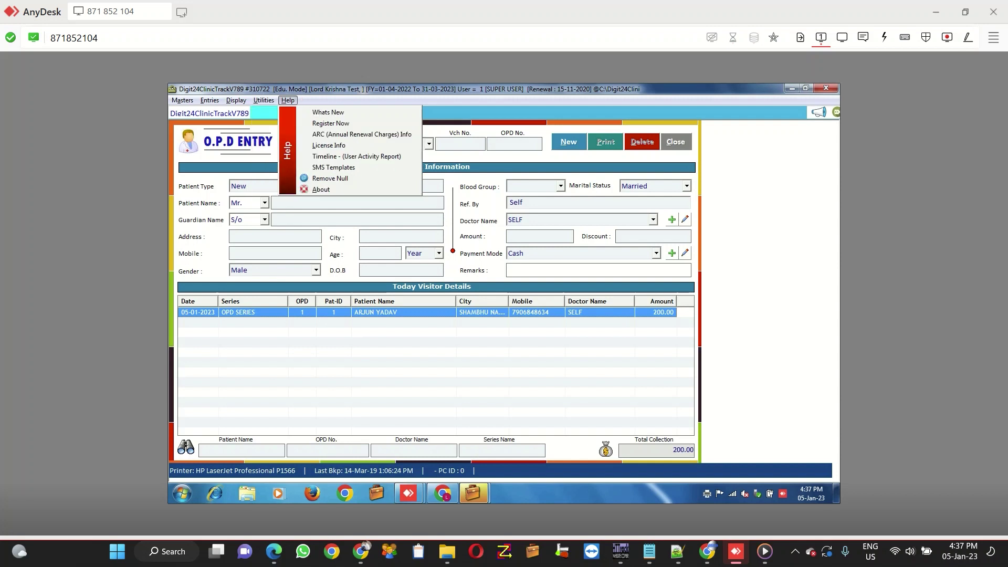
pyautogui.press('Left')
pyautogui.press('Down')
pyautogui.press('Down')
pyautogui.press('Down')
pyautogui.press('Down')
pyautogui.press('Down')
pyautogui.press('Down')
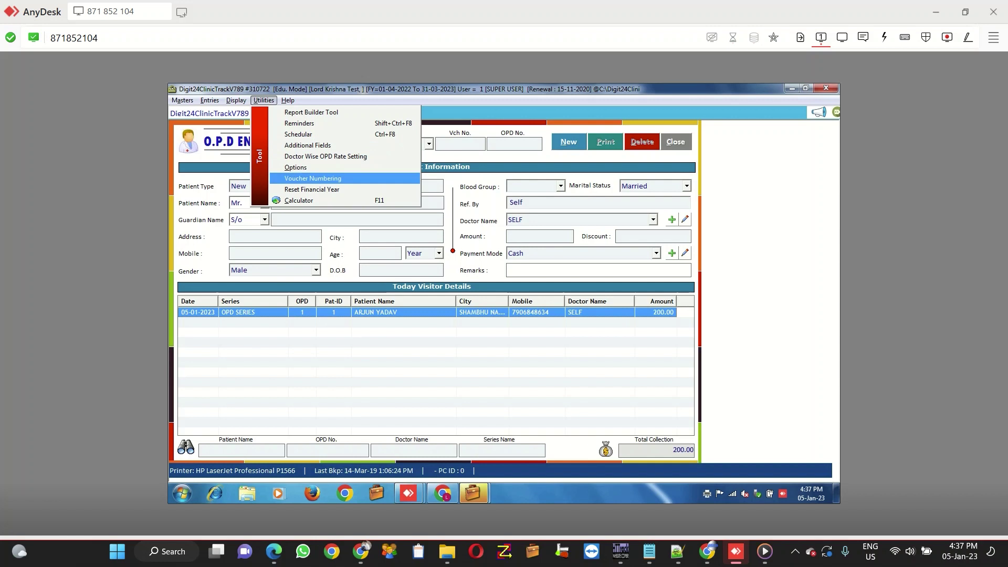
pyautogui.press('Up')
pyautogui.press('Up')
pyautogui.press('Up')
pyautogui.press('Up')
pyautogui.press('Up')
pyautogui.press('Up')
pyautogui.press('Up')
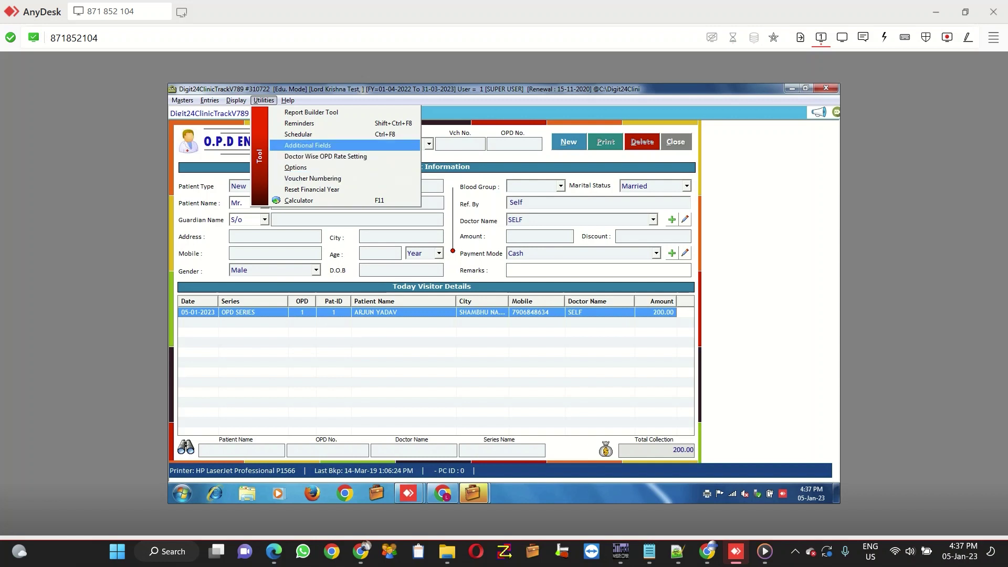
pyautogui.press('Down')
pyautogui.press('Down')
pyautogui.press('Down')
pyautogui.press('Down')
pyautogui.press('Down')
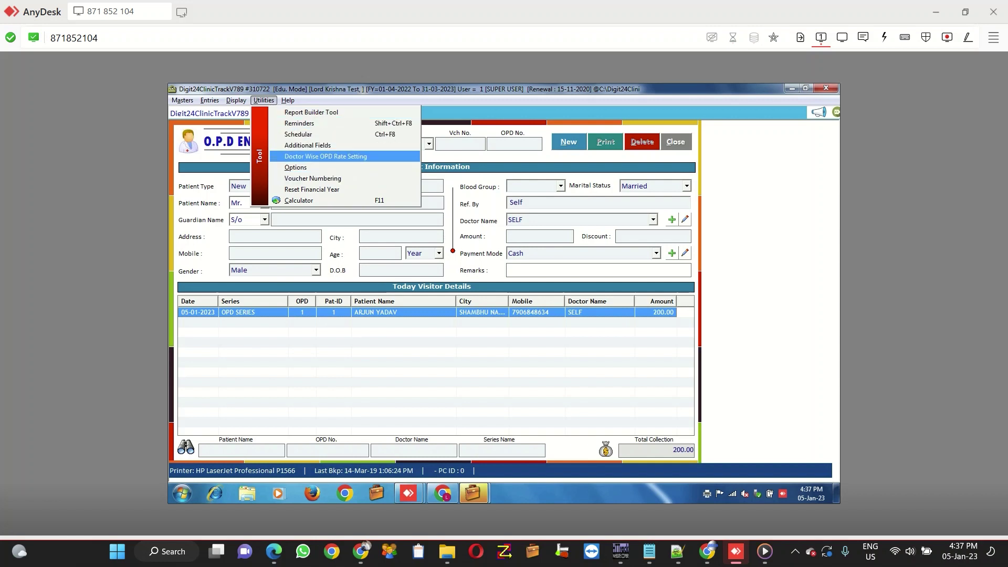
pyautogui.press('Return')
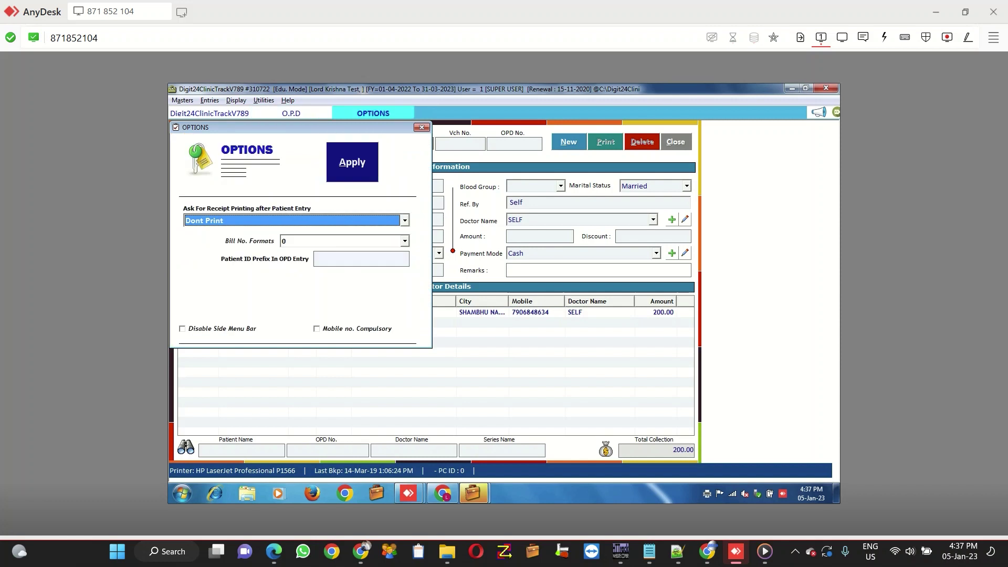
# Step: Set 'Ask For Receipt Printing' to Ask then Preview, apply it, and start a new OPD entry
pyautogui.hotkey('alt', 'Down')
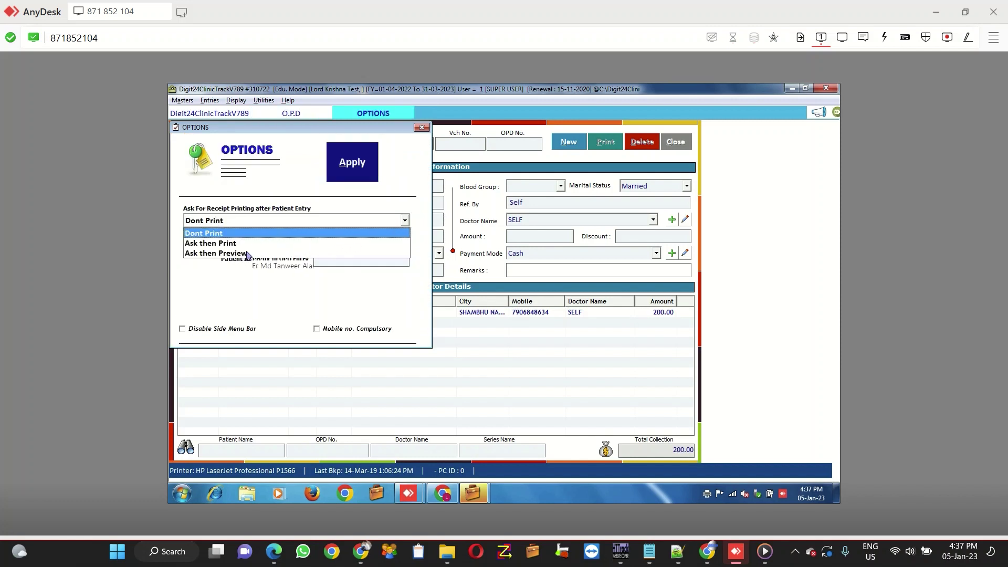
pyautogui.click(226, 253)
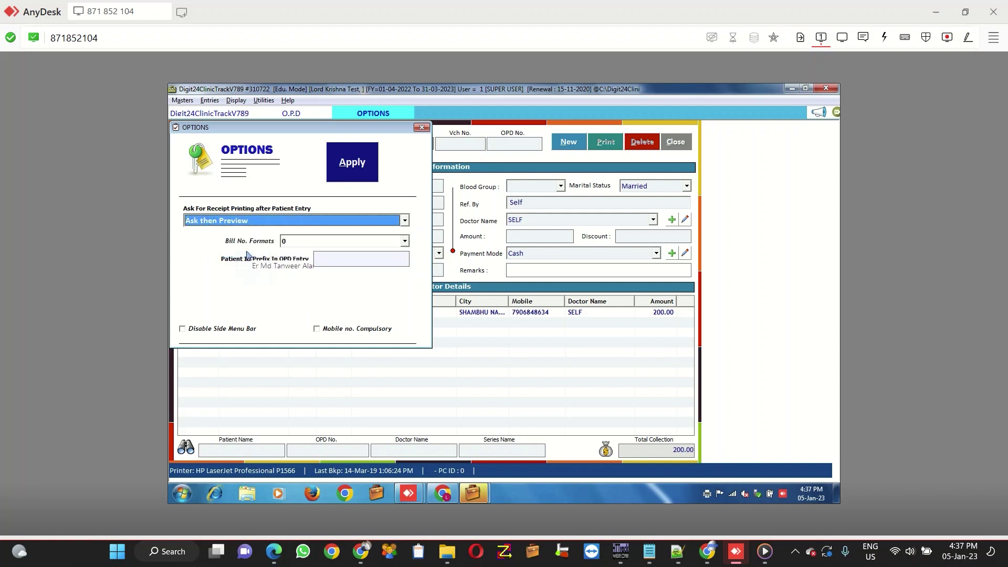
pyautogui.hotkey('alt', 'a')
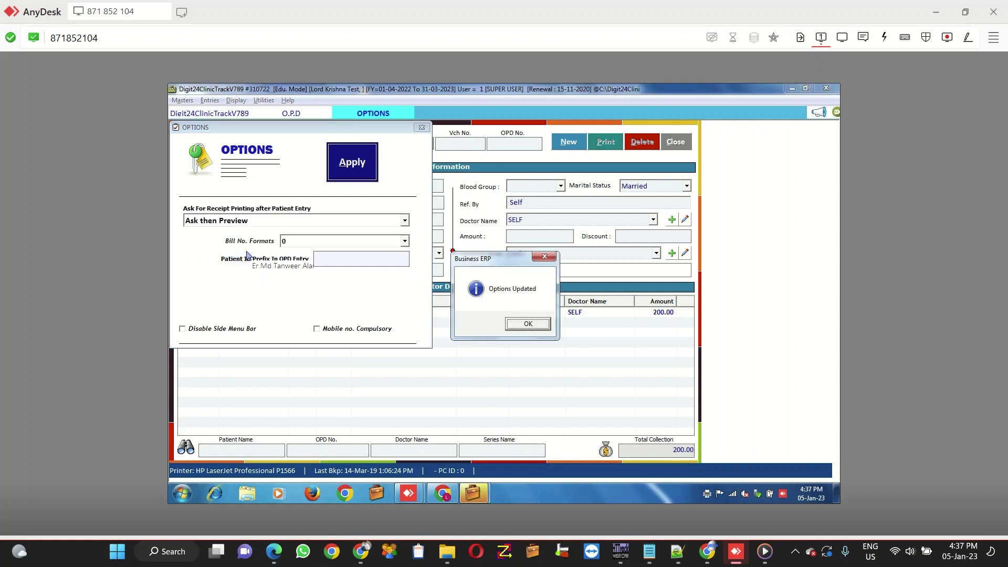
pyautogui.press('Return')
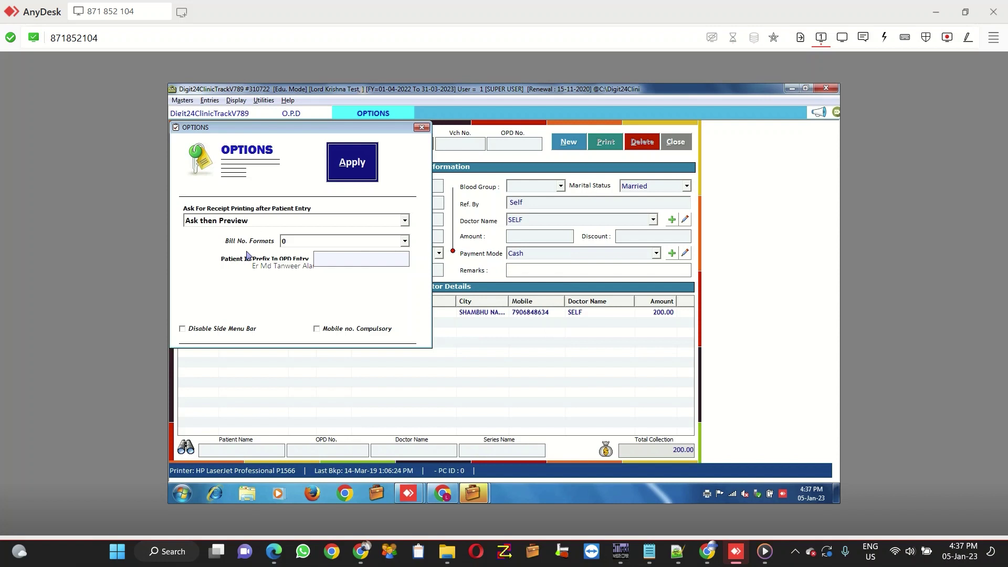
pyautogui.hotkey('alt', 'n')
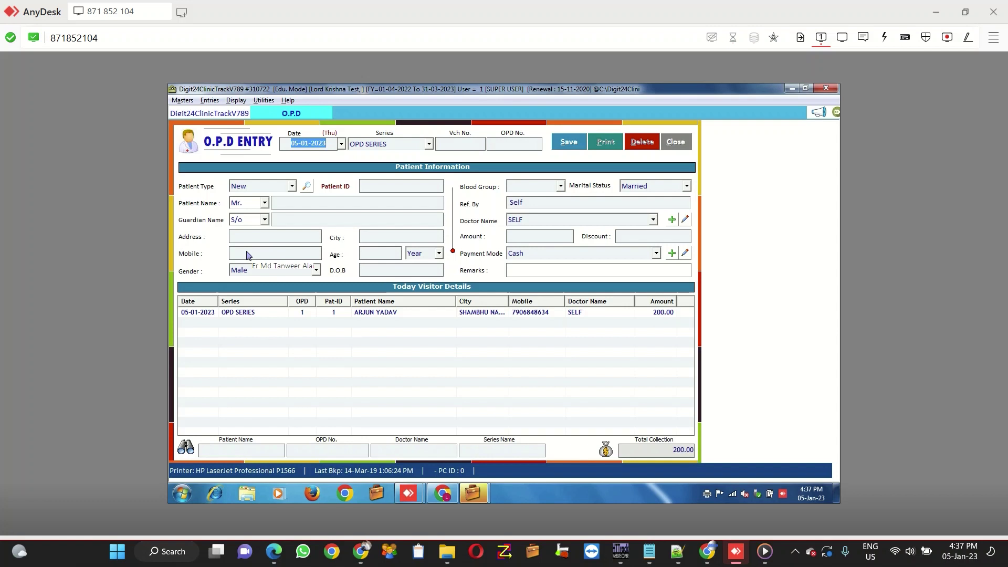
# Step: Start OPD entry No. 2 and enter the patient's name, guardian's name and address
pyautogui.press('Return')
pyautogui.press('Return')
pyautogui.press('Return')
pyautogui.press('Return')
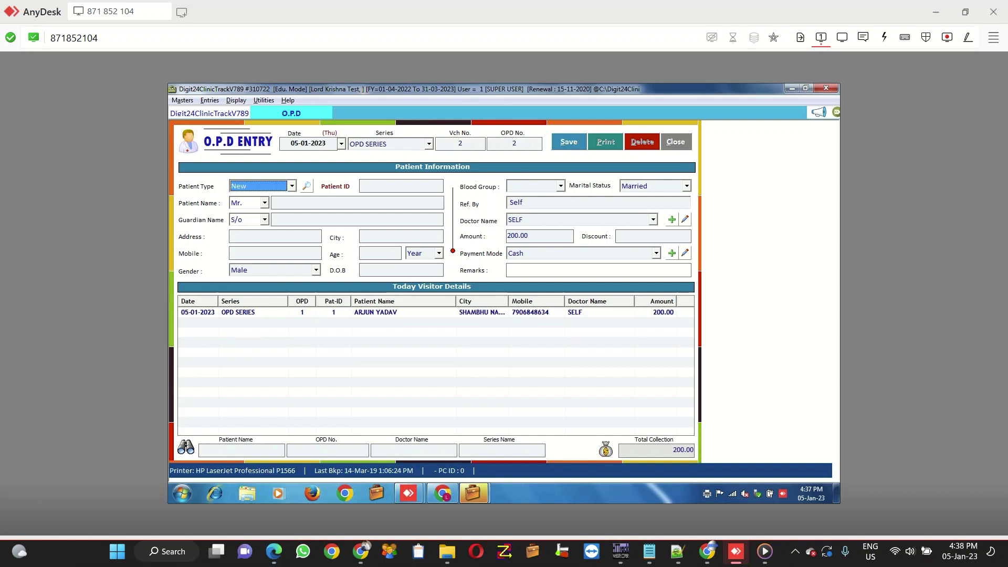
pyautogui.press('Return')
pyautogui.press('Return')
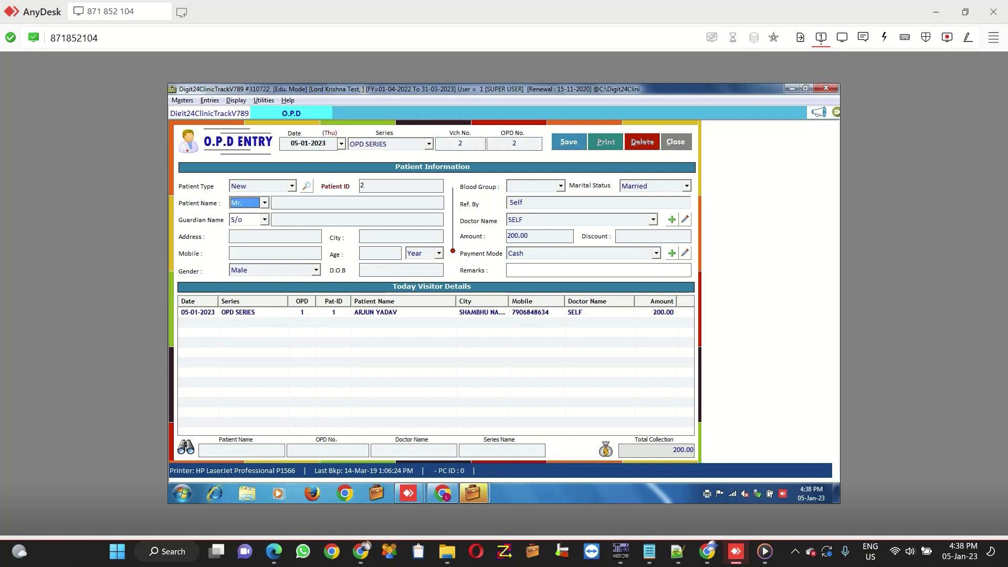
pyautogui.press('Return')
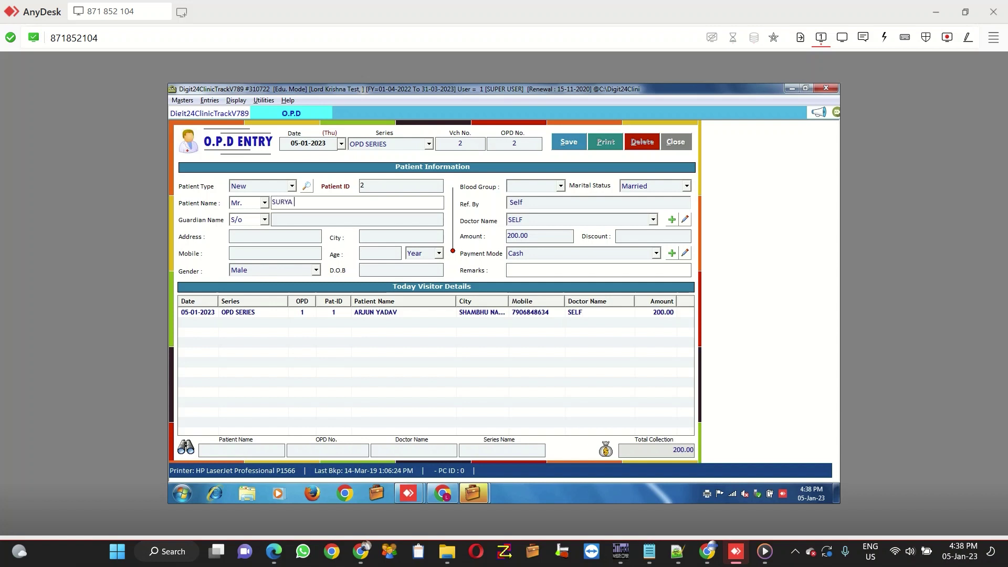
pyautogui.press('Return')
pyautogui.press('Return')
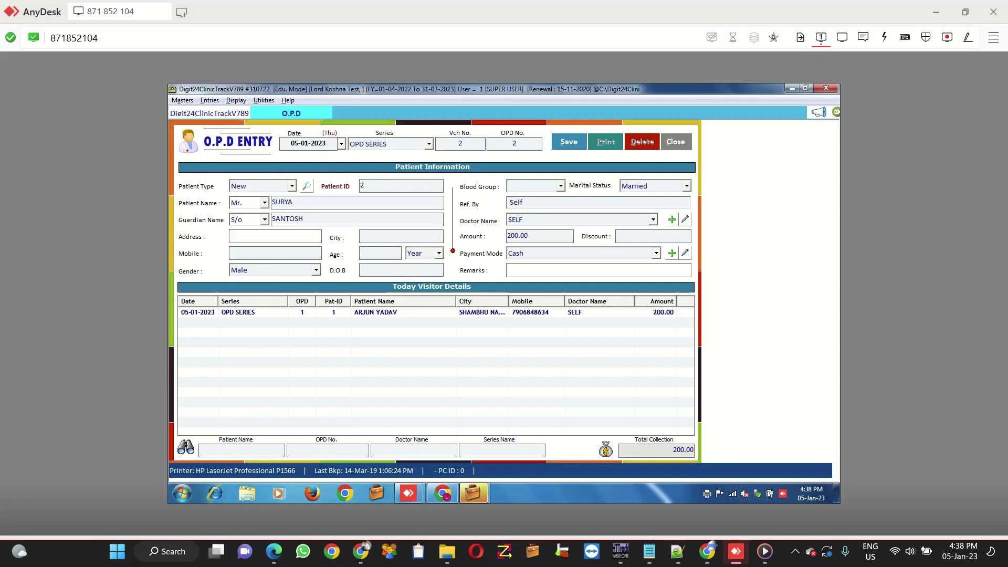
# Step: Enter the city and age 27, keep doctor SELF, and save the 200.00 entry
pyautogui.press('Return')
pyautogui.write('SKB')
pyautogui.press('Return')
pyautogui.press('Return')
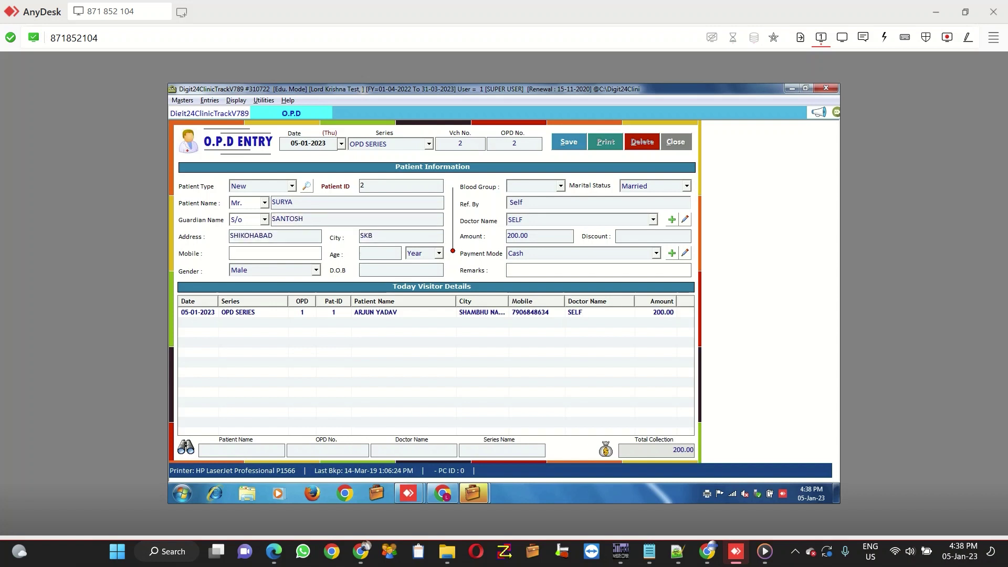
pyautogui.write('27')
pyautogui.press('Return')
pyautogui.press('Return')
pyautogui.press('Return')
pyautogui.press('Return')
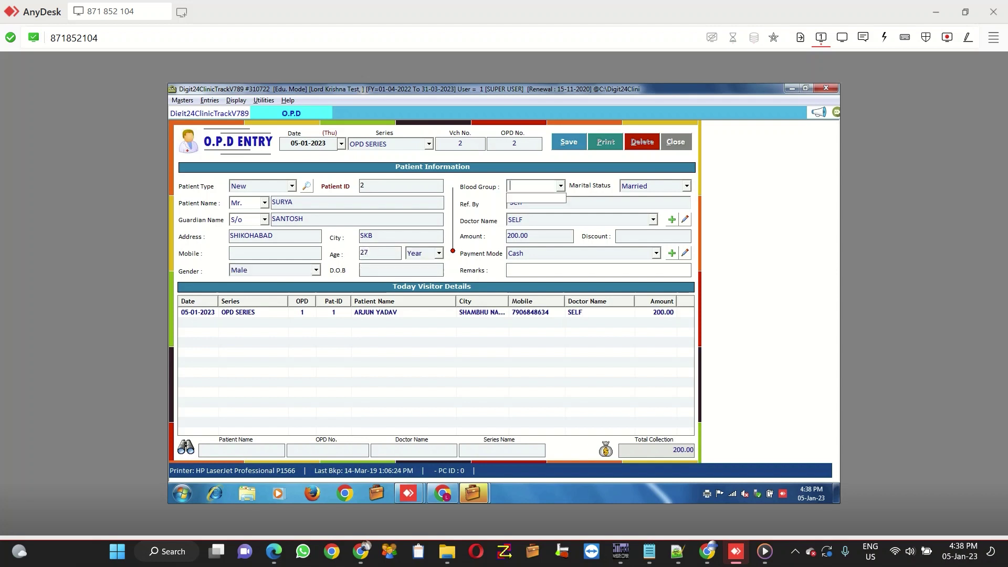
pyautogui.press('Return')
pyautogui.press('Return')
pyautogui.press('Return')
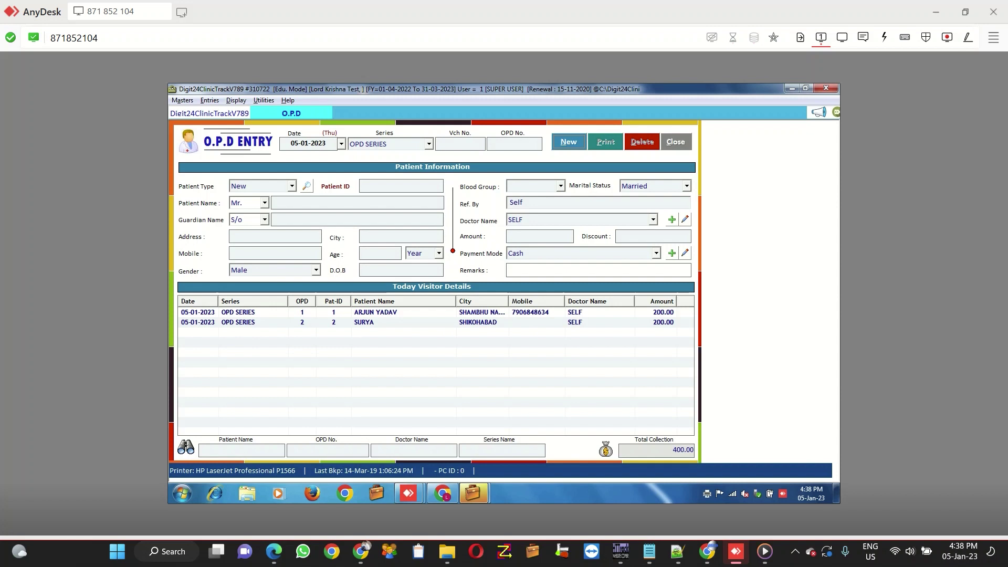
pyautogui.click(376, 321)
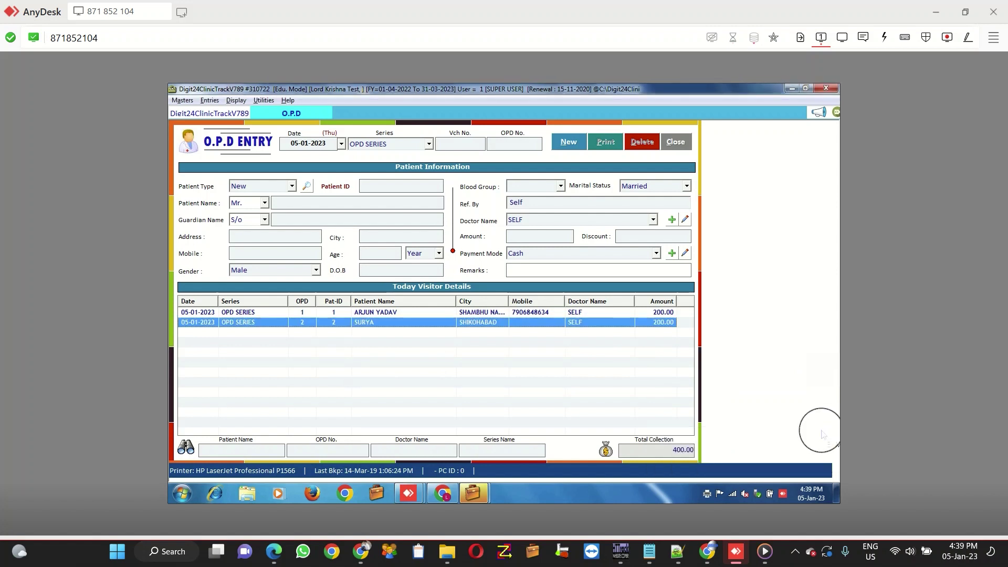
# Step: Update OPD entry 1 from Today Visitor Details, decline the receipt preview, and close the form
pyautogui.click(434, 313)
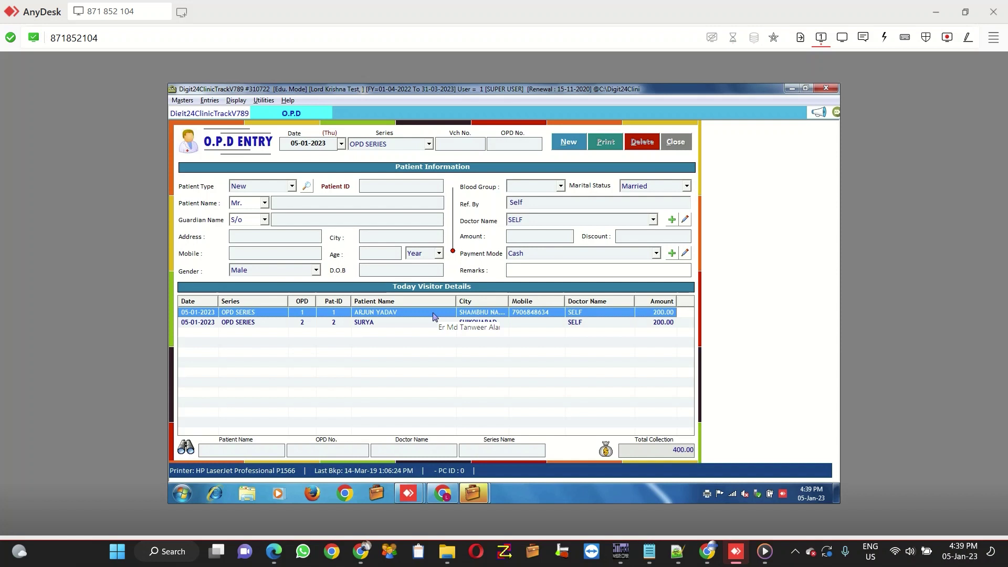
pyautogui.doubleClick(433, 315)
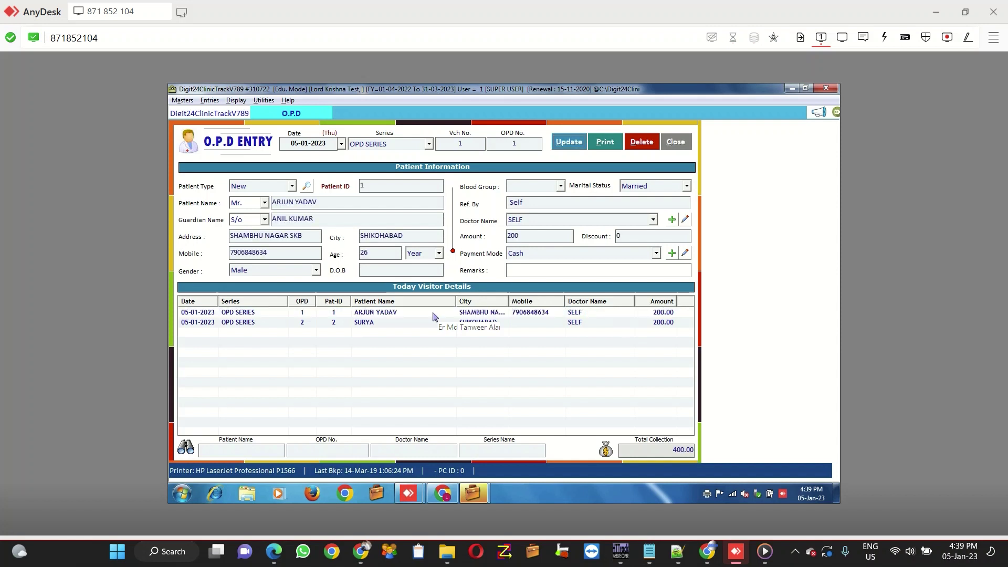
pyautogui.hotkey('alt', 'u')
pyautogui.press('Return')
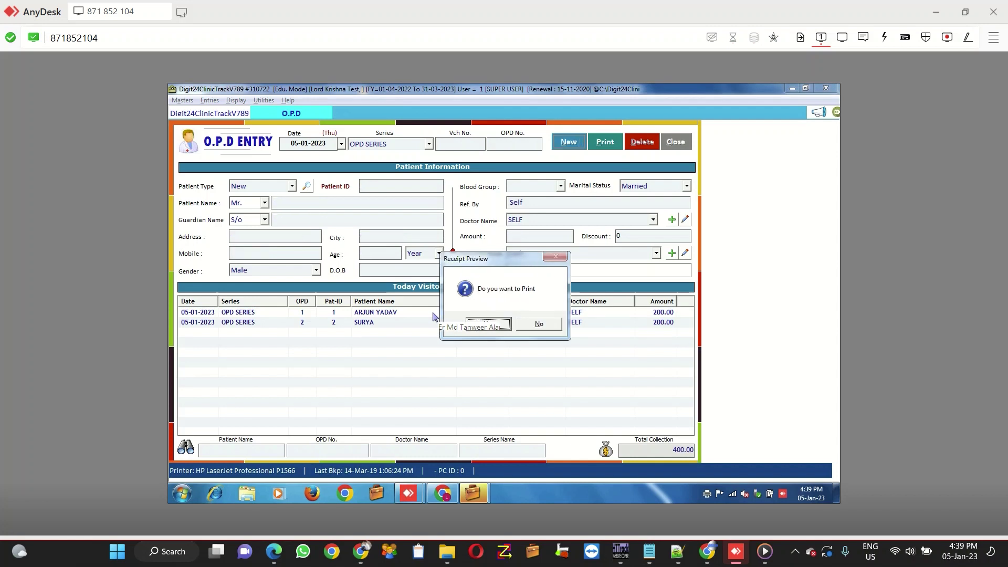
pyautogui.press('Return')
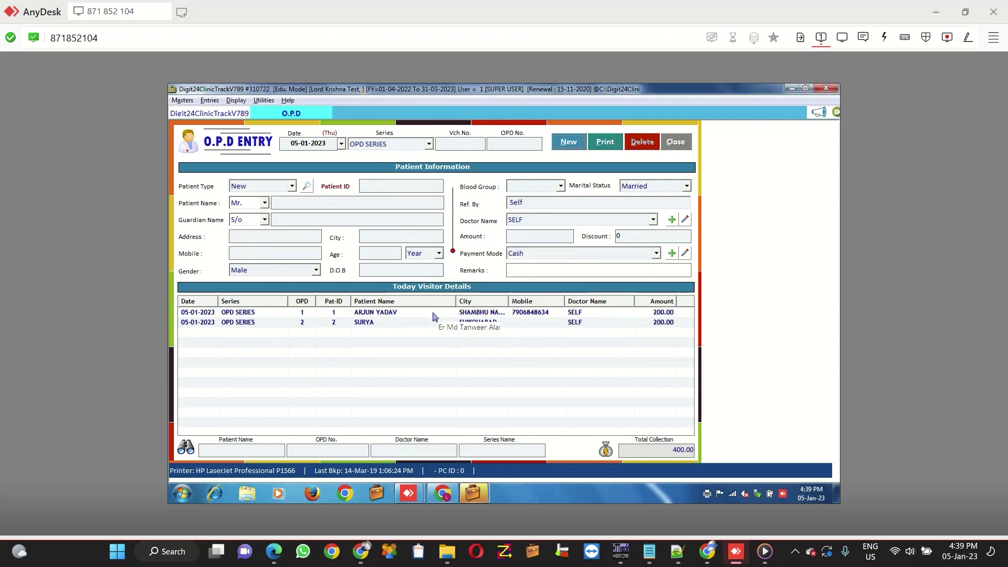
pyautogui.press('Escape')
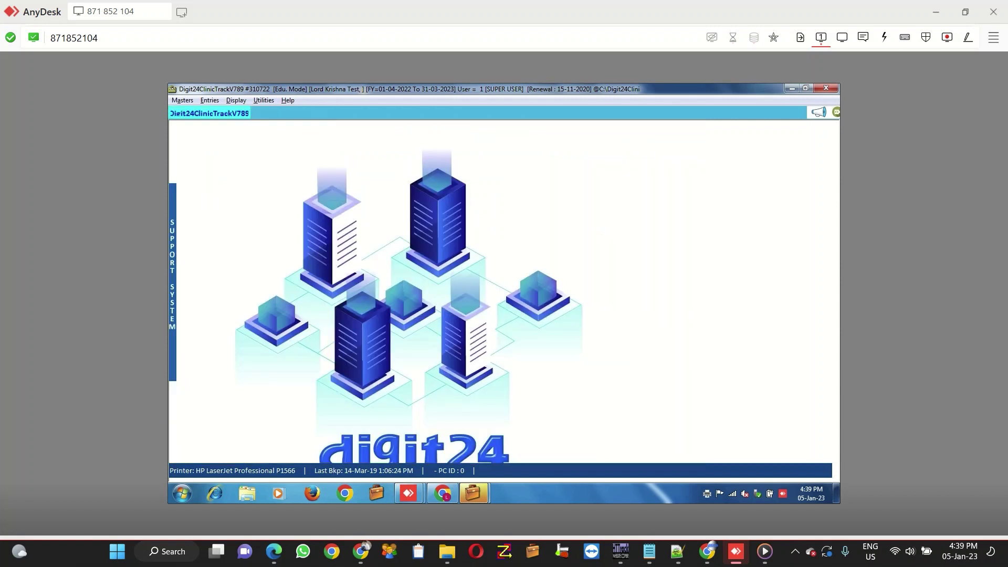
# Step: Open the general Options settings from the Utilities menu
pyautogui.hotkey('alt', 'h')
pyautogui.press('Down')
pyautogui.press('Down')
pyautogui.press('Down')
pyautogui.press('Down')
pyautogui.press('Down')
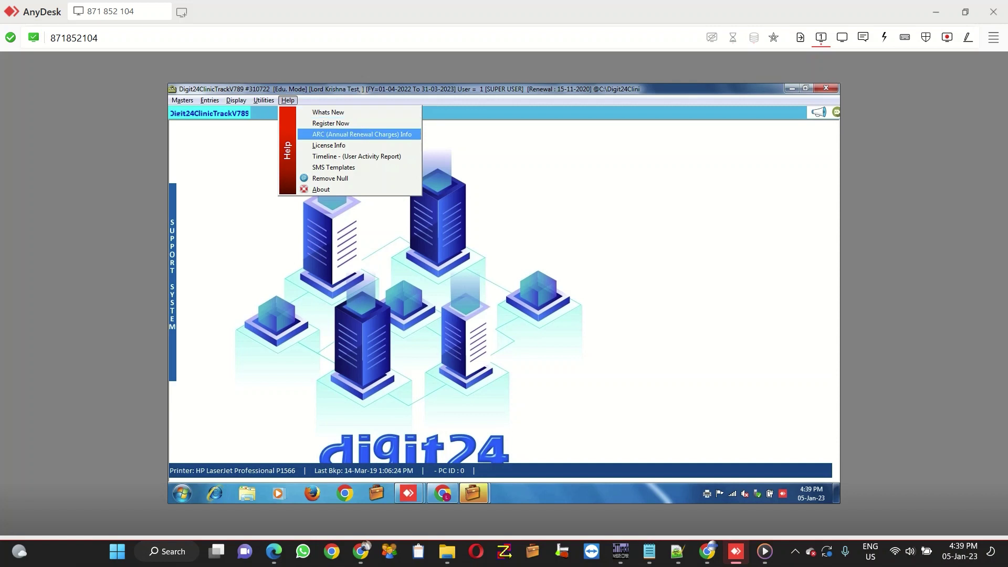
pyautogui.press('Up')
pyautogui.press('Up')
pyautogui.press('Up')
pyautogui.press('Left')
pyautogui.press('Down')
pyautogui.press('Down')
pyautogui.press('Down')
pyautogui.press('Down')
pyautogui.press('Down')
pyautogui.press('Down')
pyautogui.press('Down')
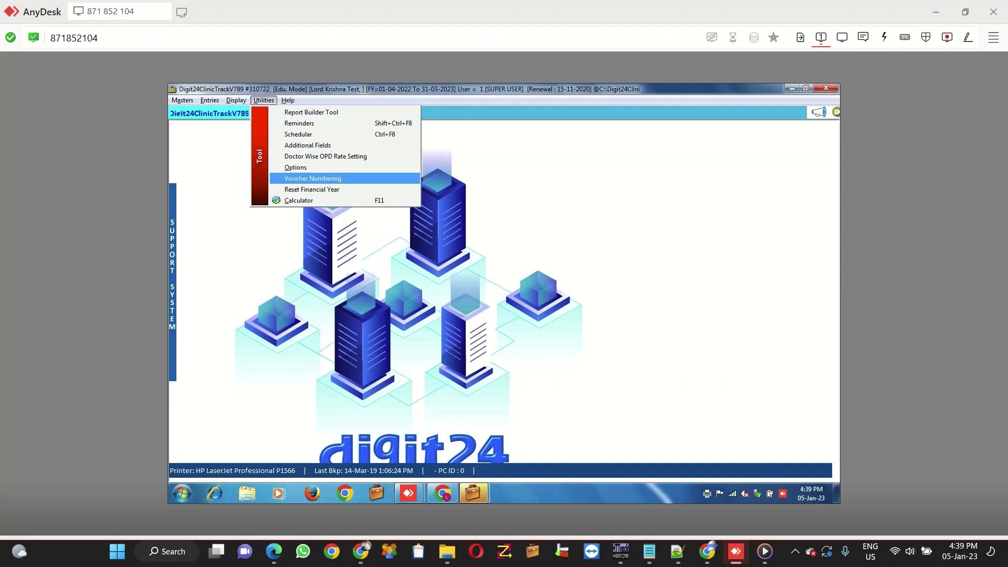
pyautogui.press('Down')
pyautogui.press('Up')
pyautogui.press('Up')
pyautogui.press('Up')
pyautogui.press('Up')
pyautogui.press('Up')
pyautogui.press('Up')
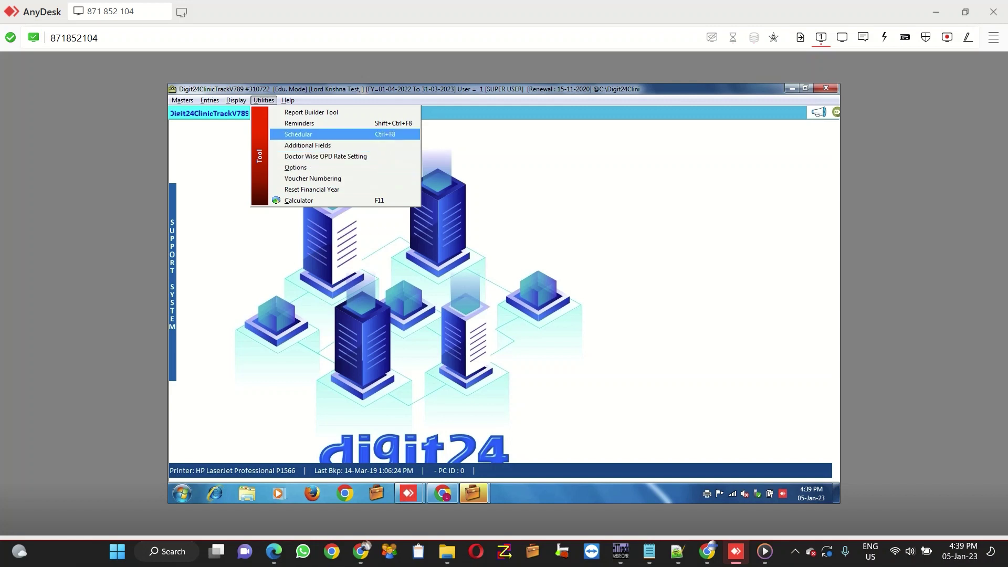
pyautogui.press('Down')
pyautogui.press('Down')
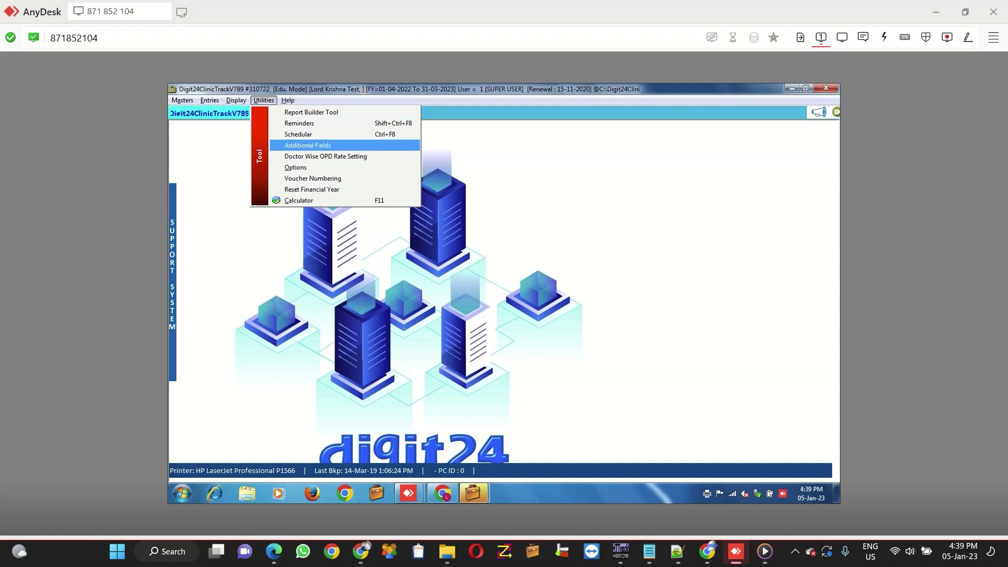
pyautogui.press('Down')
pyautogui.press('Down')
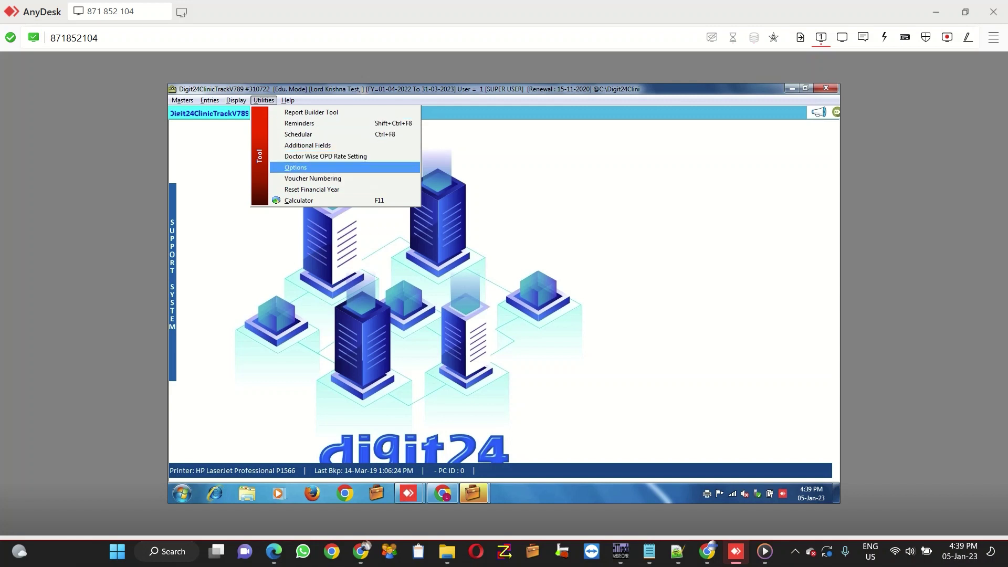
pyautogui.press('Return')
# Step: Keep 'Ask For Receipt Printing after Patient Entry' at Ask then Preview, apply, and close Options
pyautogui.hotkey('alt', 'Down')
pyautogui.press('Escape')
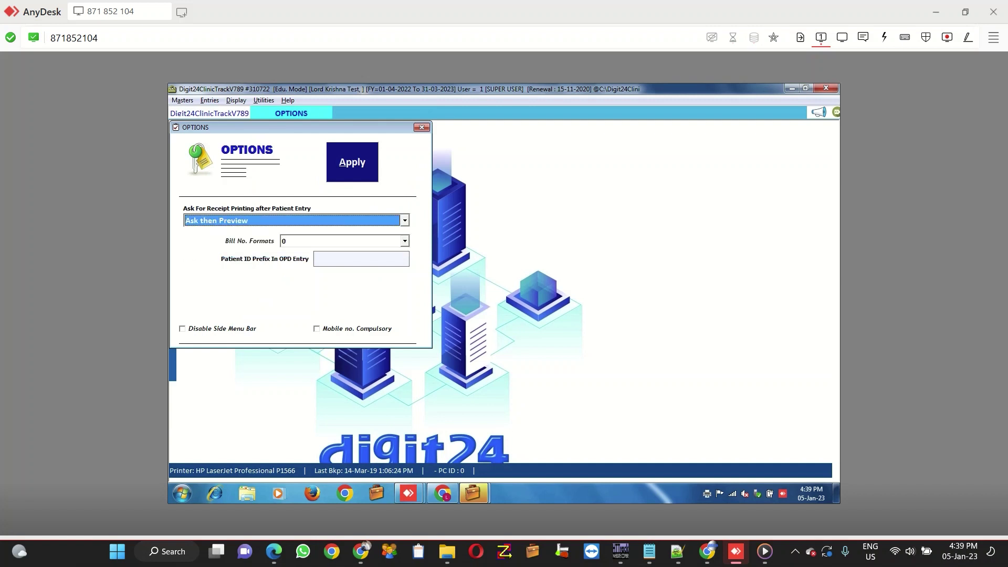
pyautogui.hotkey('alt', 'a')
pyautogui.press('Return')
pyautogui.press('Escape')
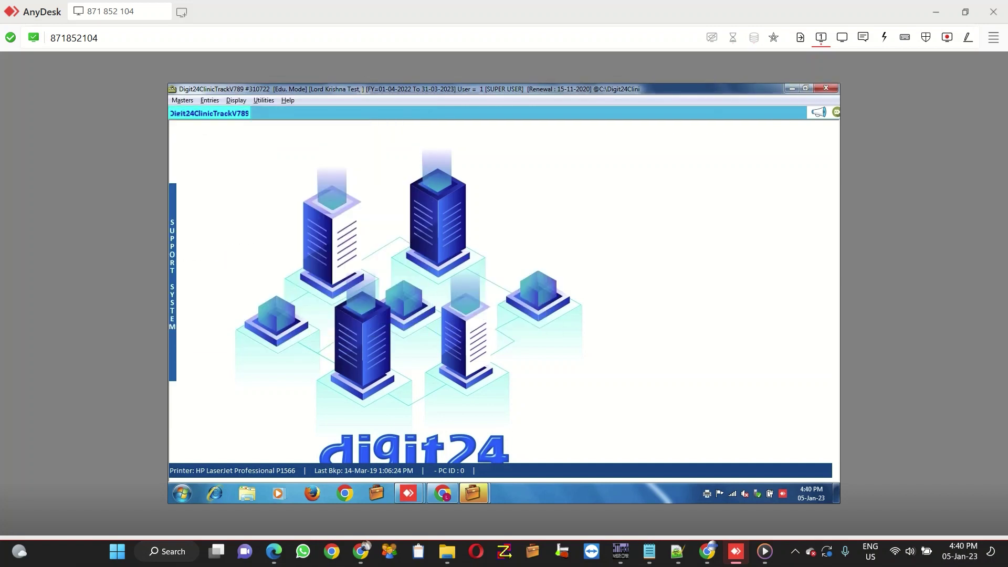
pyautogui.hotkey('alt', 'u')
pyautogui.press('Left')
pyautogui.press('Down')
pyautogui.press('Down')
pyautogui.press('Down')
pyautogui.press('Down')
pyautogui.press('Down')
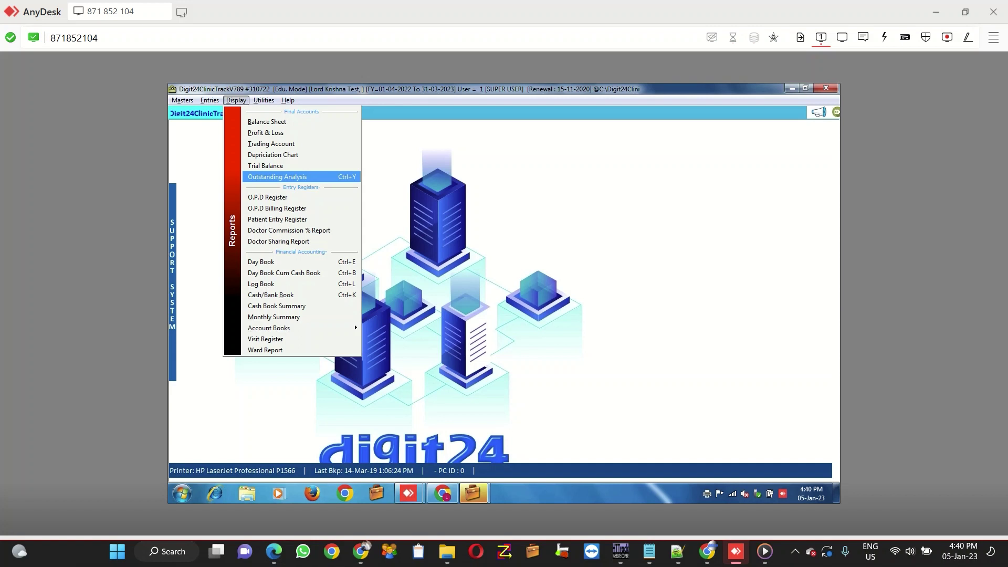
# Step: Open the O.P.D Register report from the Display reports list
pyautogui.press('Up')
pyautogui.press('Up')
pyautogui.press('Up')
pyautogui.press('Up')
pyautogui.press('Up')
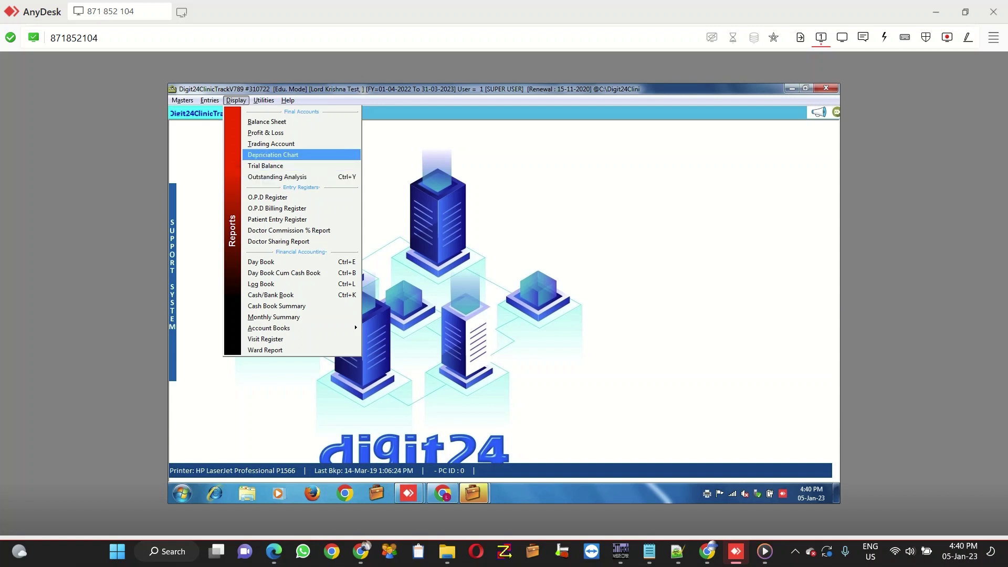
pyautogui.press('o')
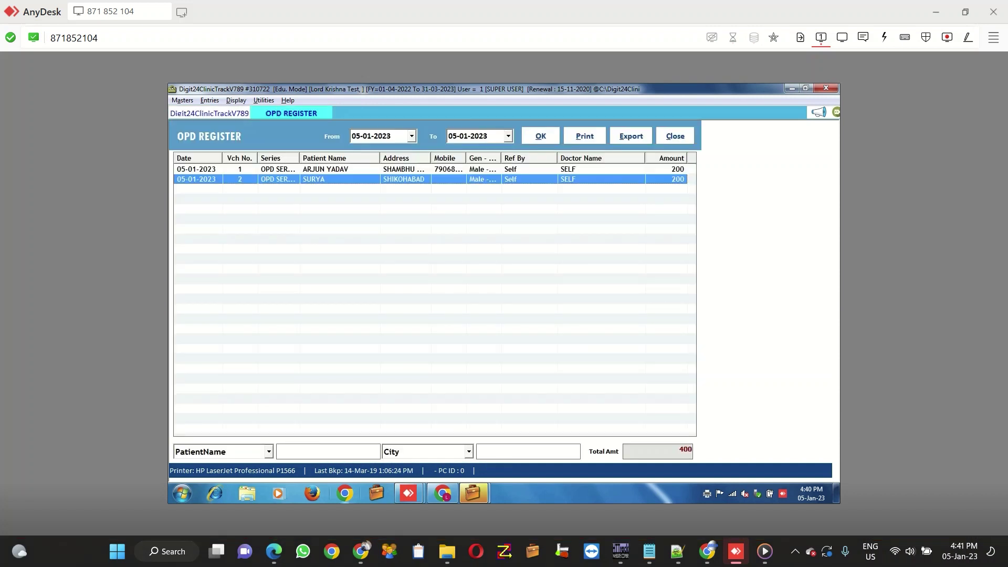